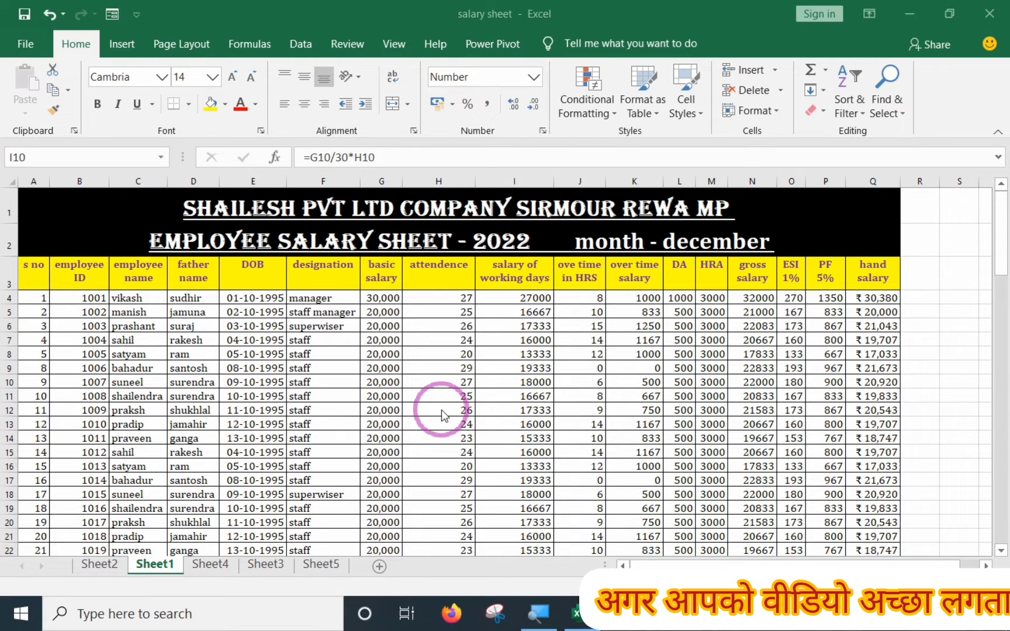
# - Examine the employee salary table on Sheet1 from the header row down to the last employee record and back
pyautogui.scroll(-9, 441, 410)
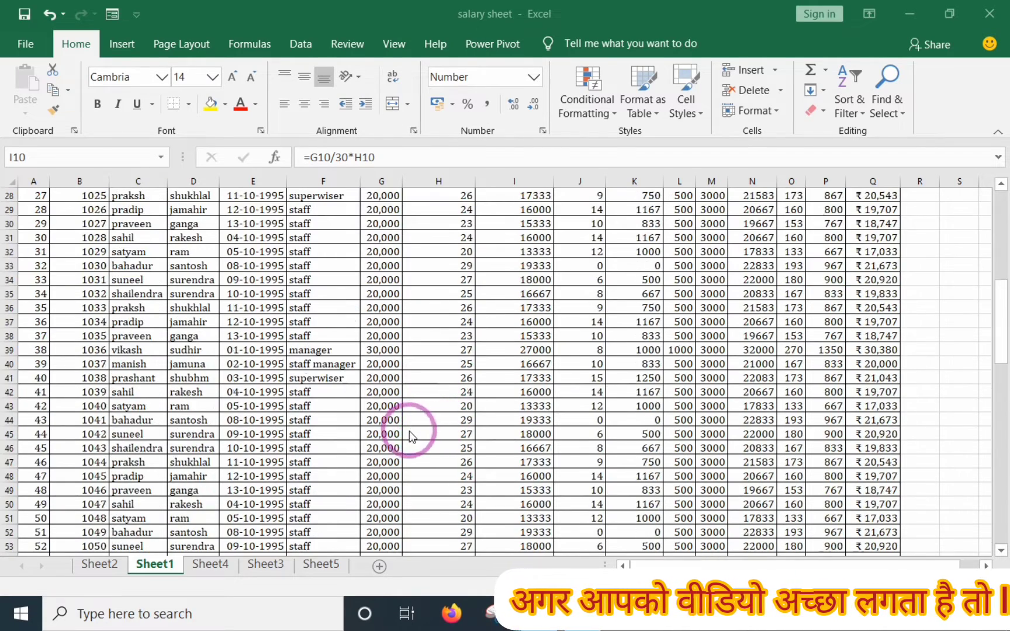
pyautogui.scroll(-20, 411, 436)
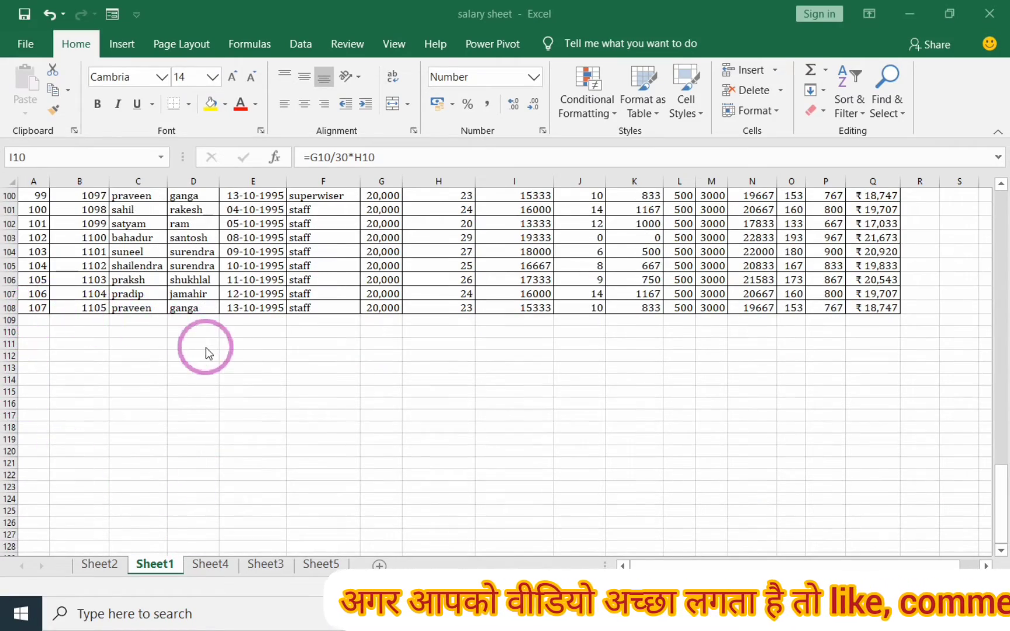
pyautogui.scroll(20, 206, 347)
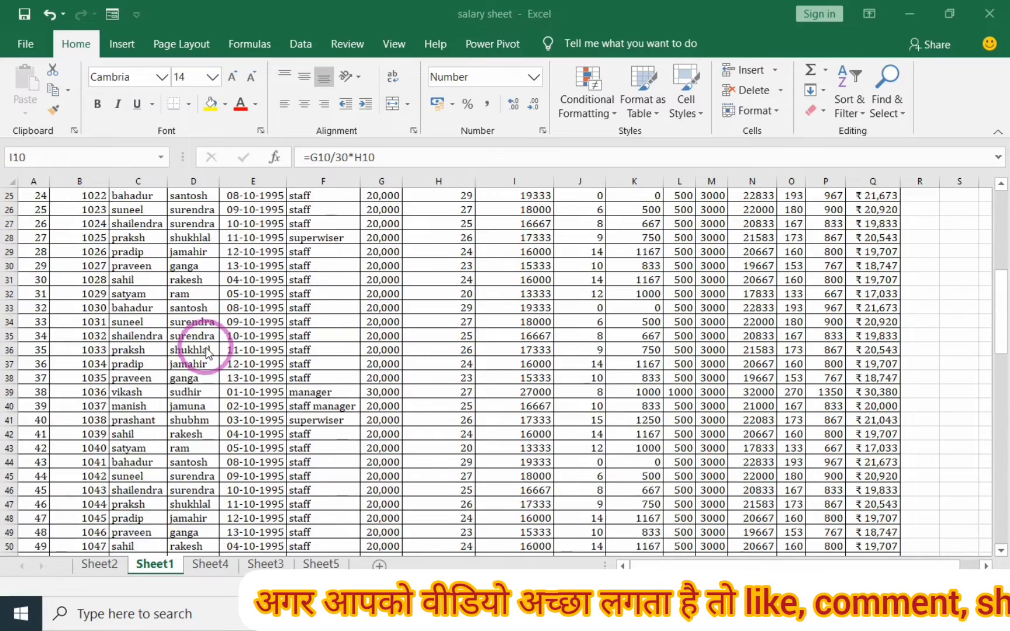
pyautogui.scroll(8, 206, 347)
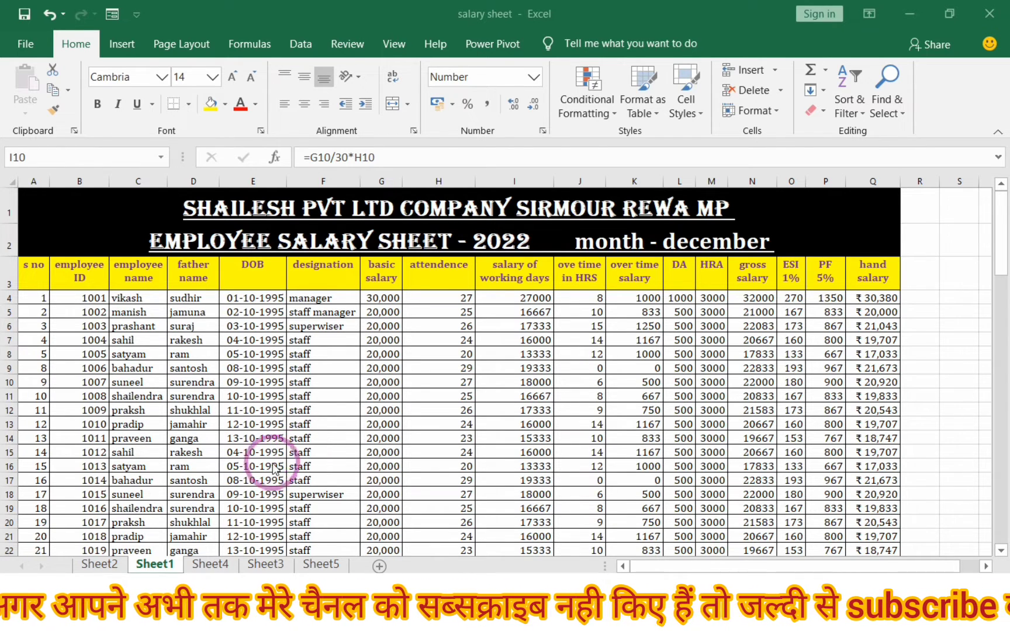
pyautogui.scroll(-5, 92, 363)
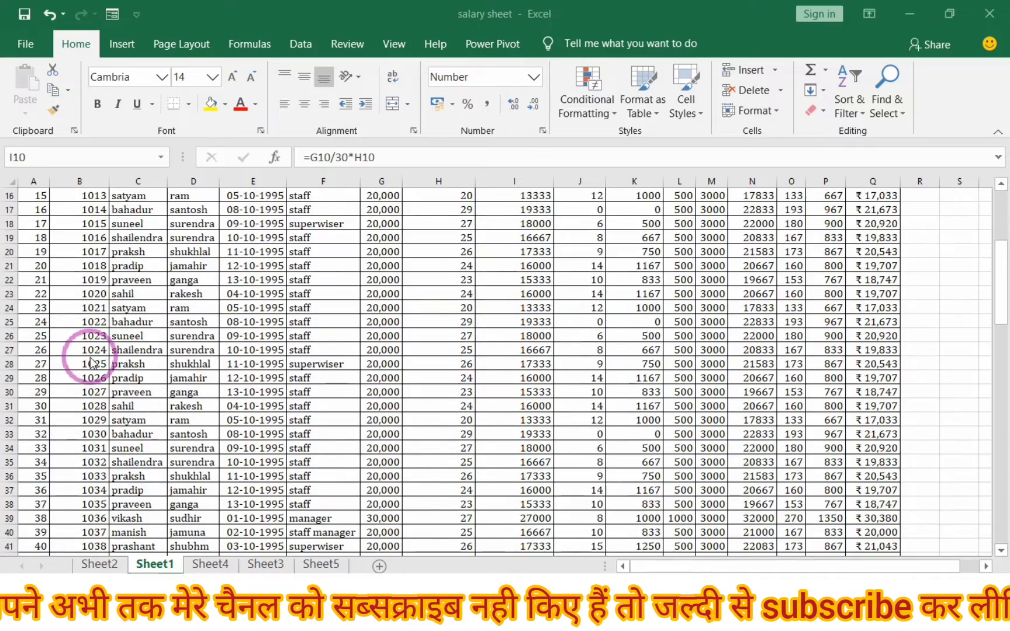
pyautogui.scroll(5, 93, 351)
pyautogui.scroll(-4, 95, 329)
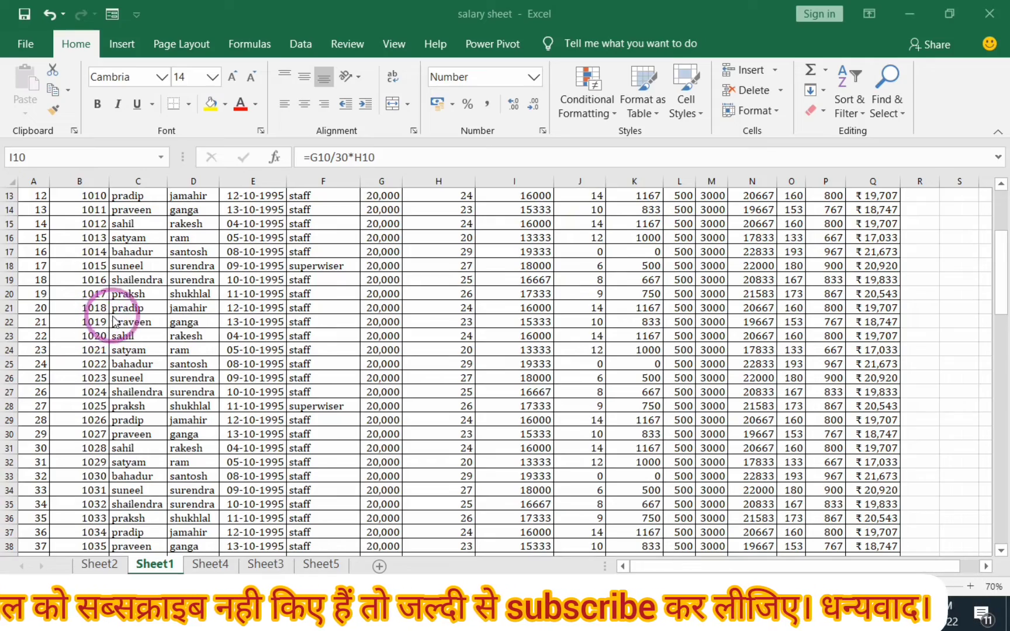
pyautogui.scroll(-8, 100, 328)
pyautogui.scroll(-18, 106, 330)
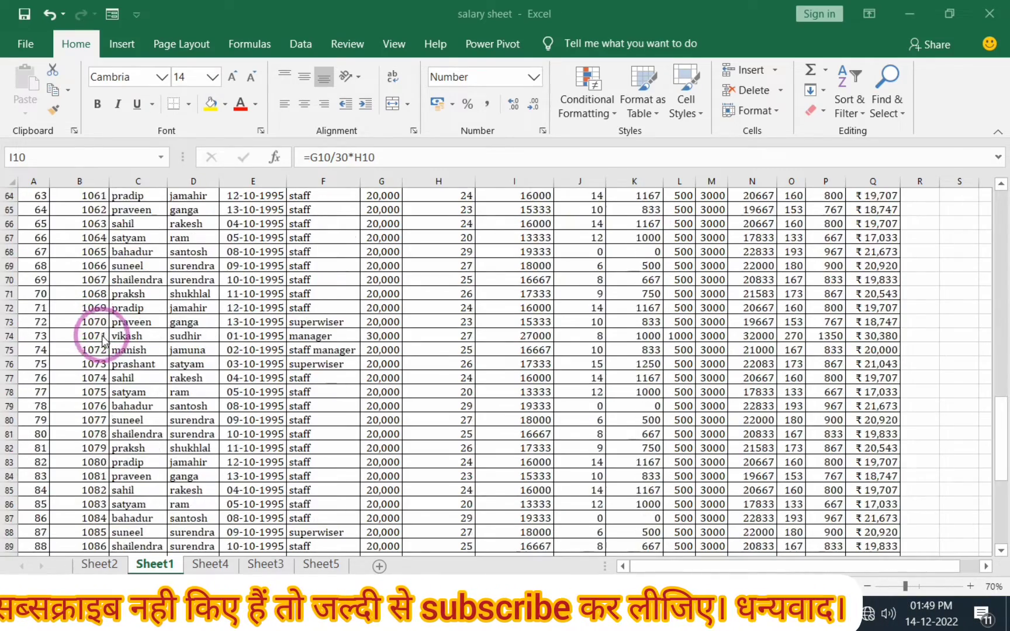
pyautogui.scroll(-3, 167, 365)
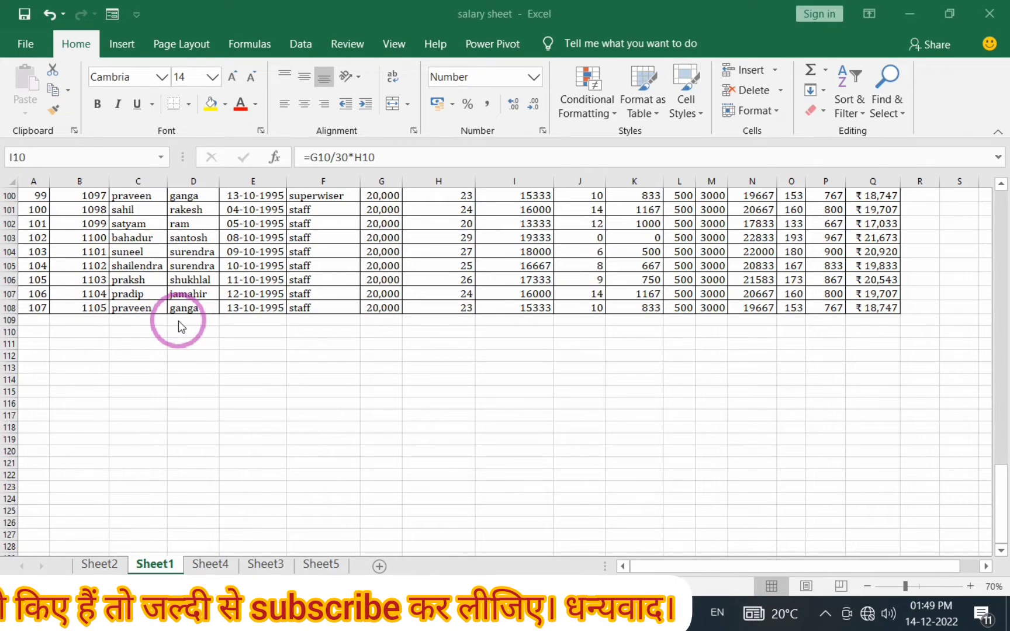
pyautogui.scroll(4, 178, 328)
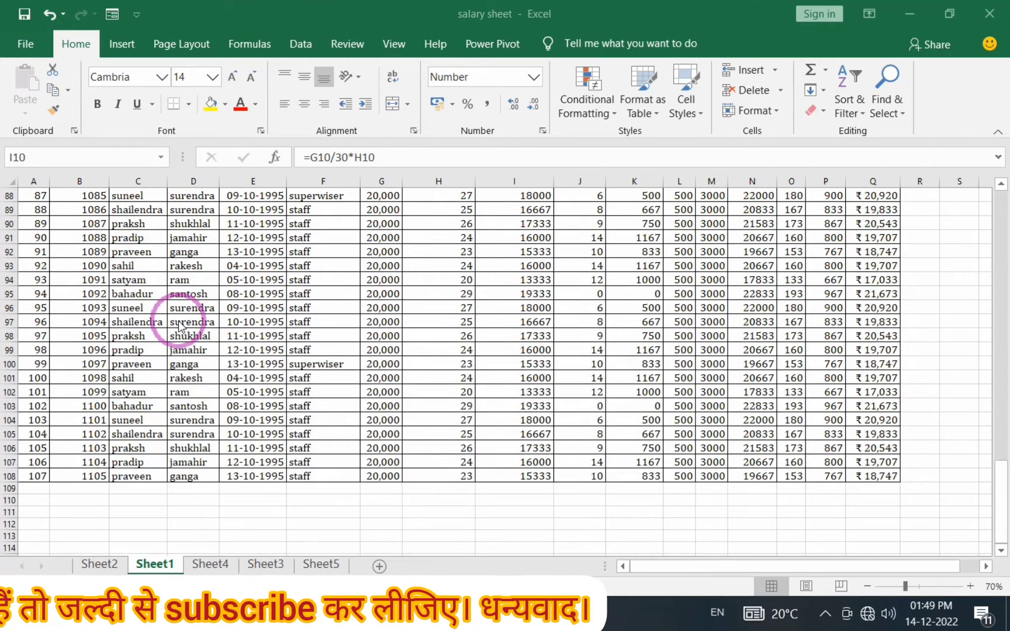
pyautogui.scroll(18, 179, 326)
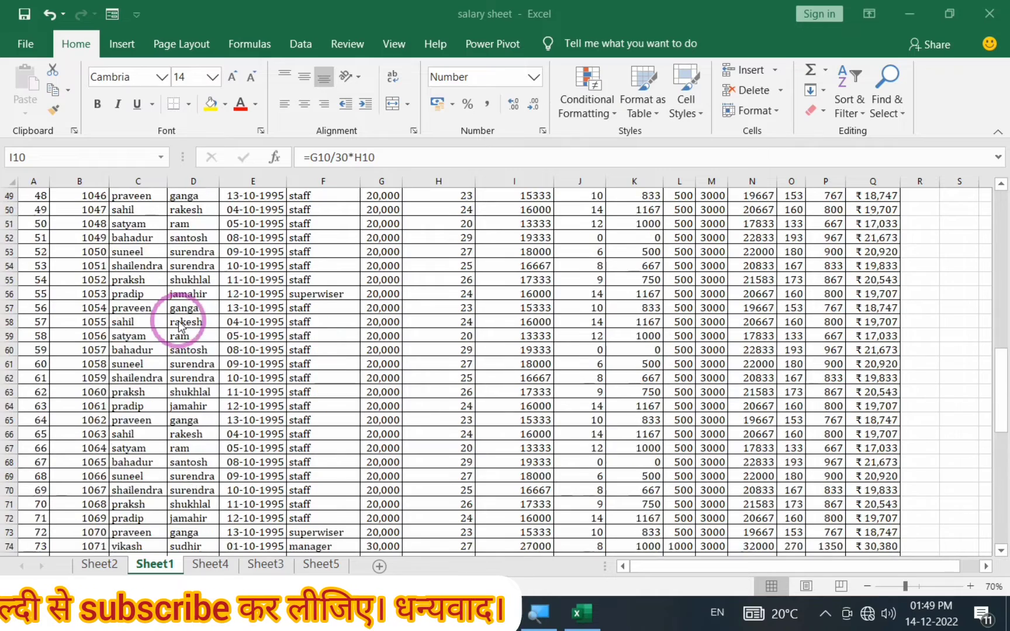
pyautogui.scroll(4, 180, 328)
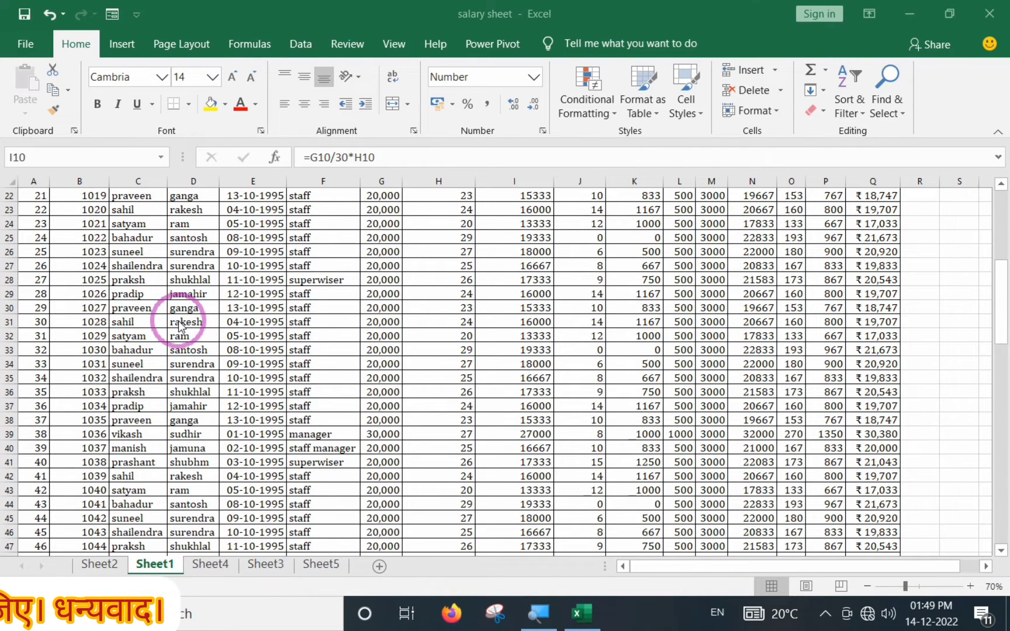
pyautogui.scroll(7, 314, 354)
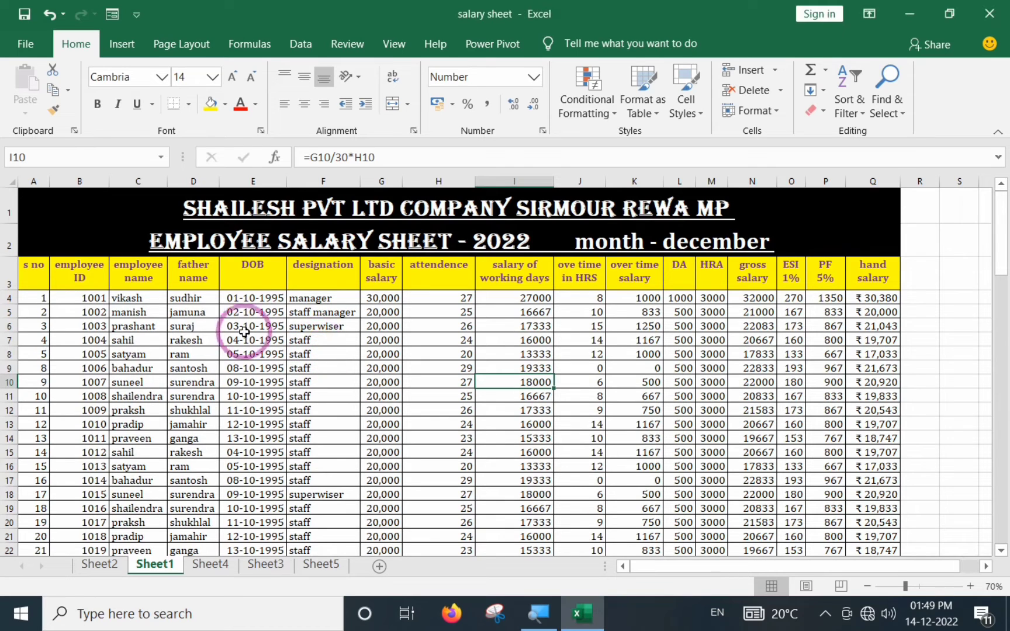
# - Add filters to the salary table's header row, from the s no column to the hand salary column
pyautogui.moveTo(29, 275); pyautogui.dragTo(867, 280)
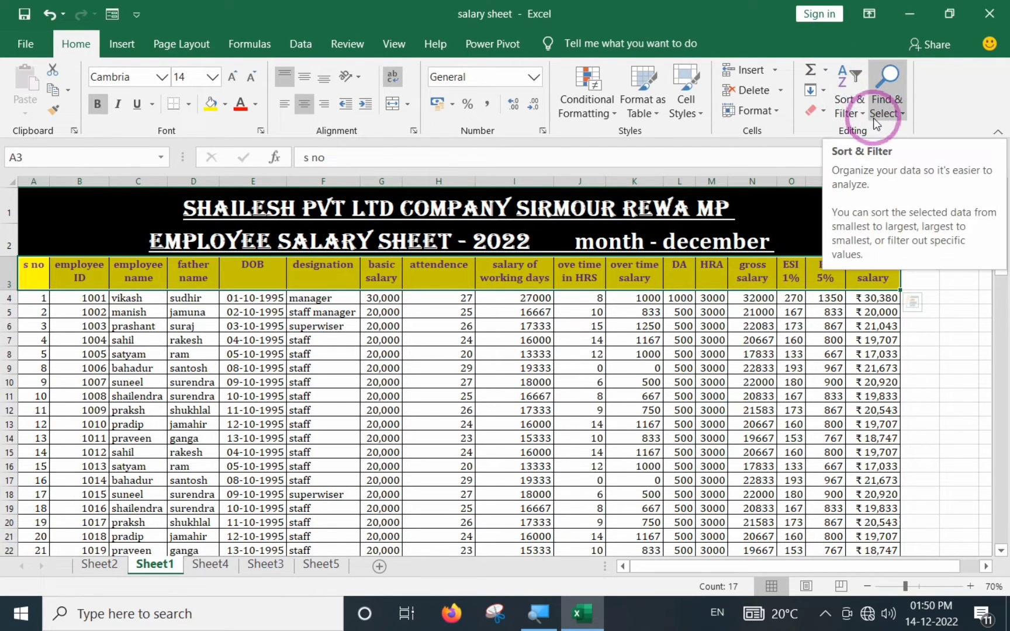
pyautogui.click(859, 113)
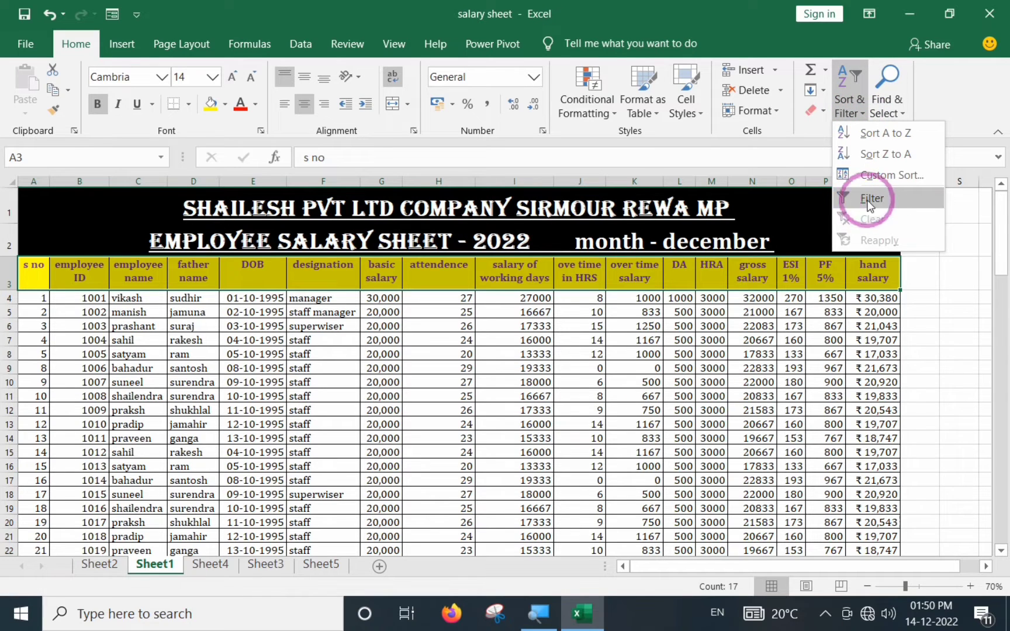
pyautogui.click(886, 199)
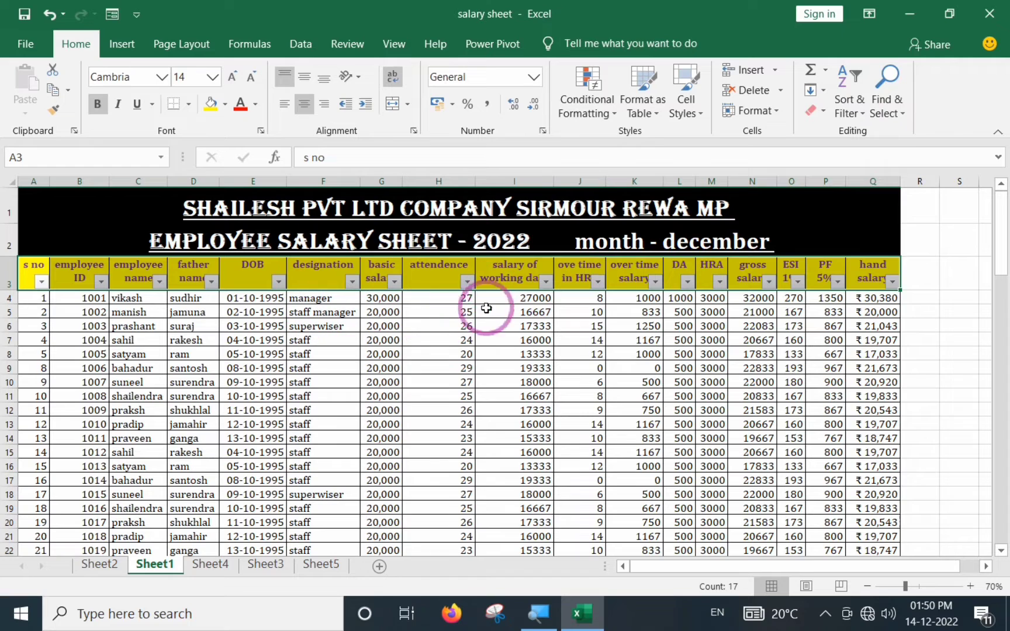
pyautogui.click(437, 325)
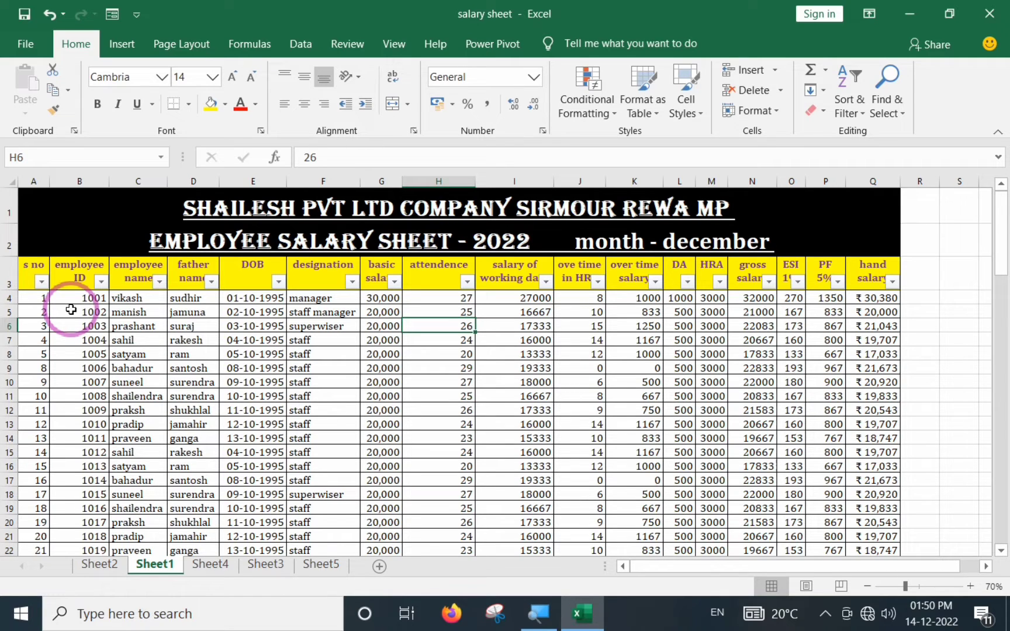
# - Filter the employee ID column by searching for the ID of the employee with serial number 72
pyautogui.click(102, 282)
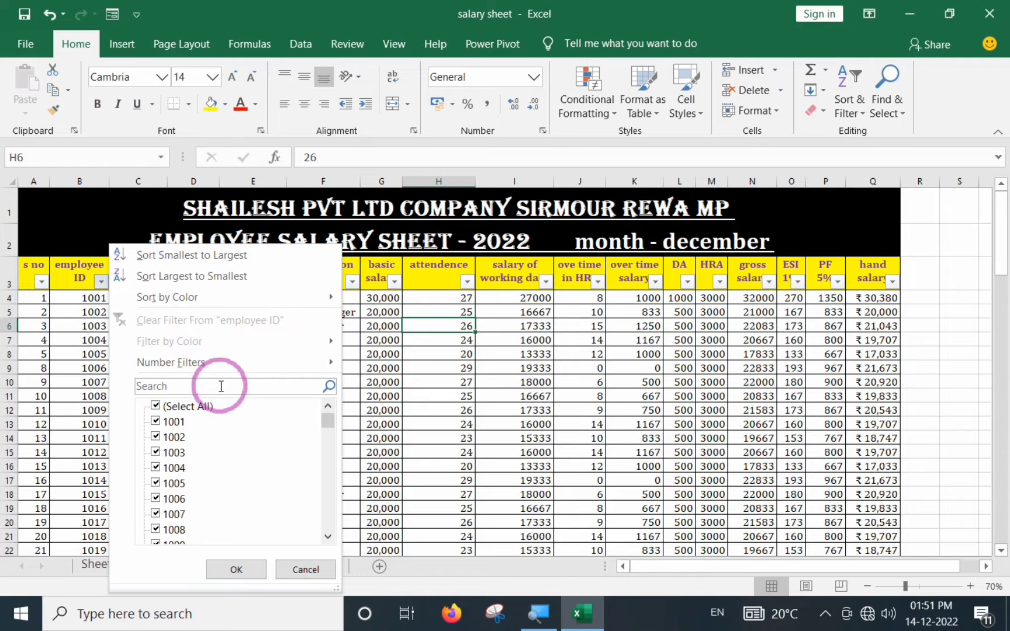
pyautogui.click(158, 389)
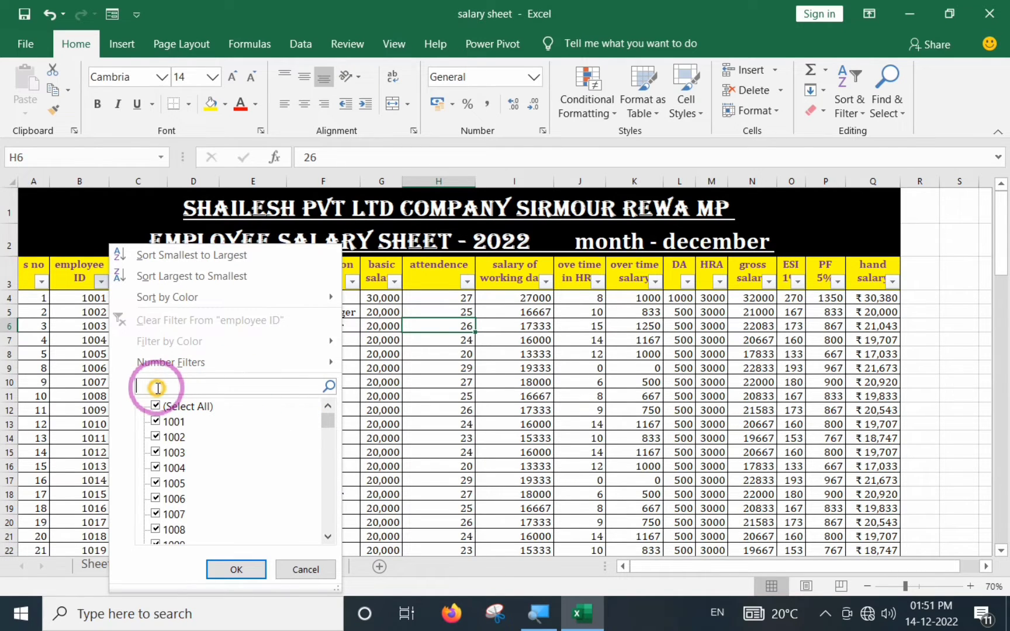
pyautogui.write('10')
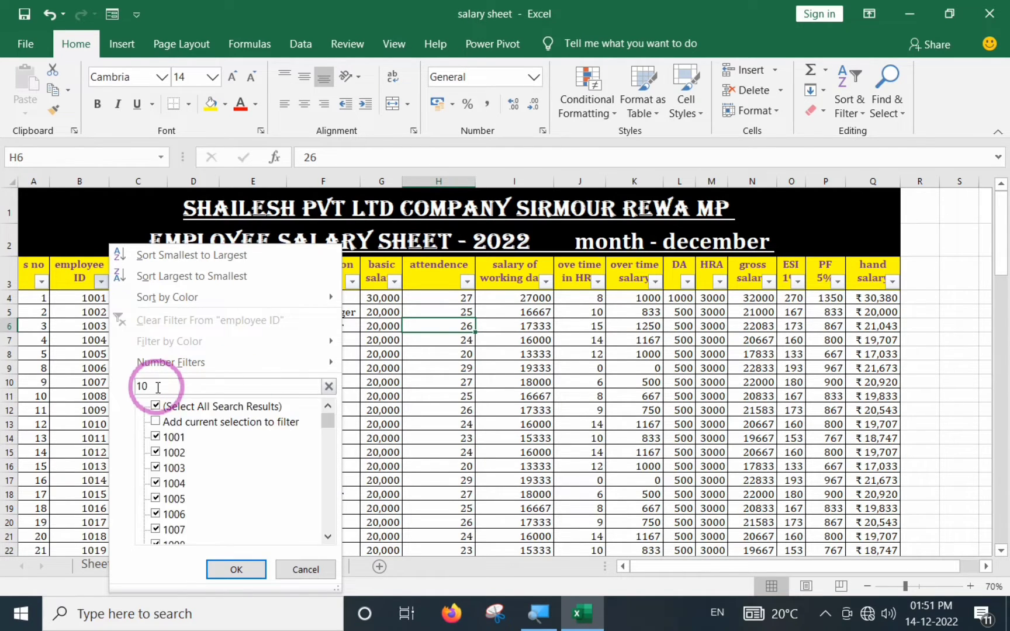
pyautogui.write('70')
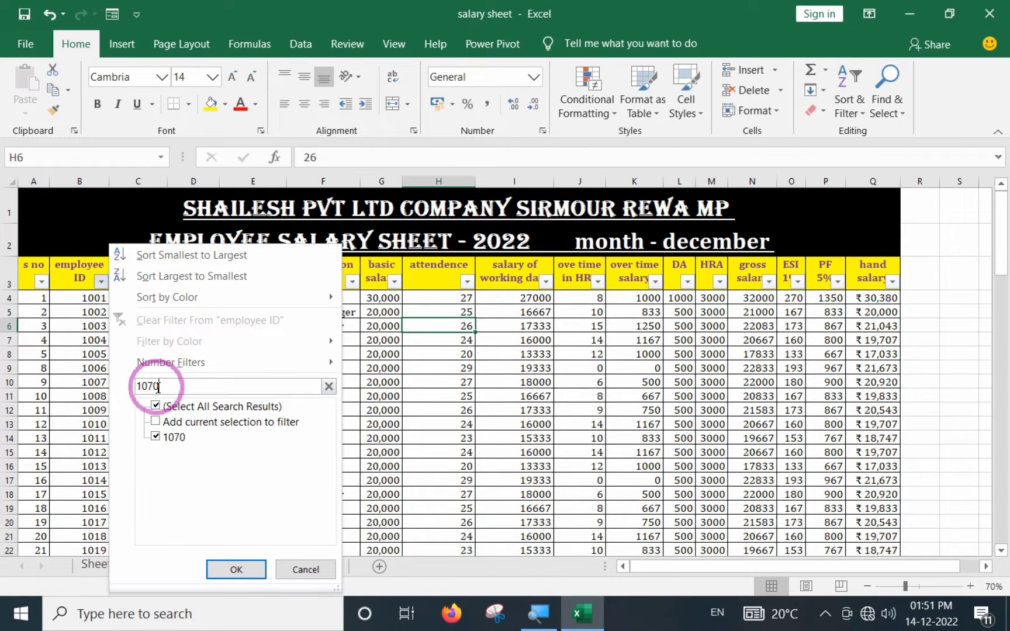
pyautogui.press('Return')
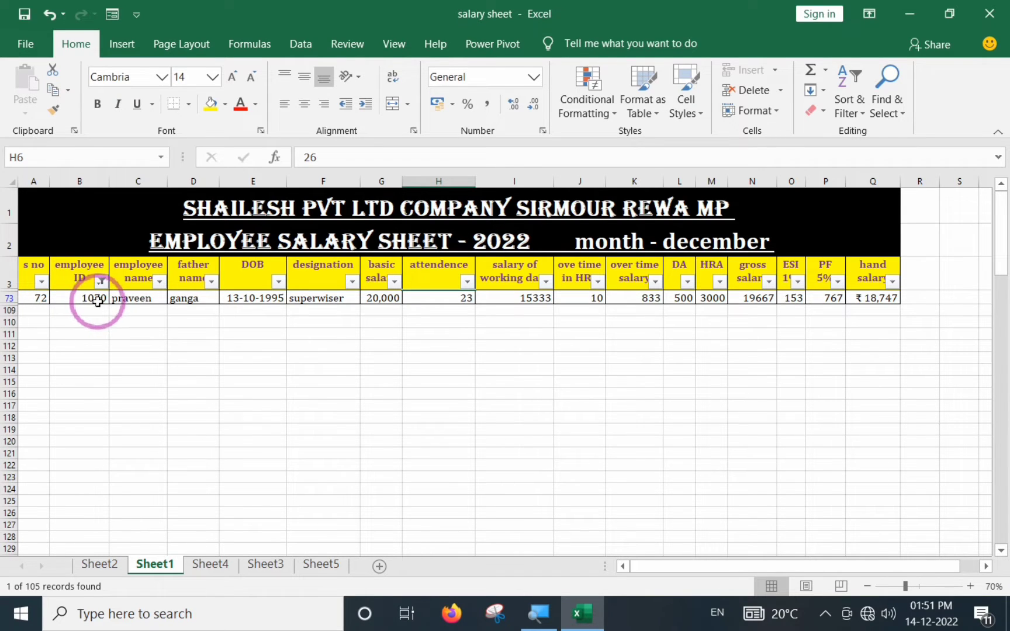
# - Examine the filtered employee's personal details, designation, basic salary, attendance and salary of working days
pyautogui.click(130, 297)
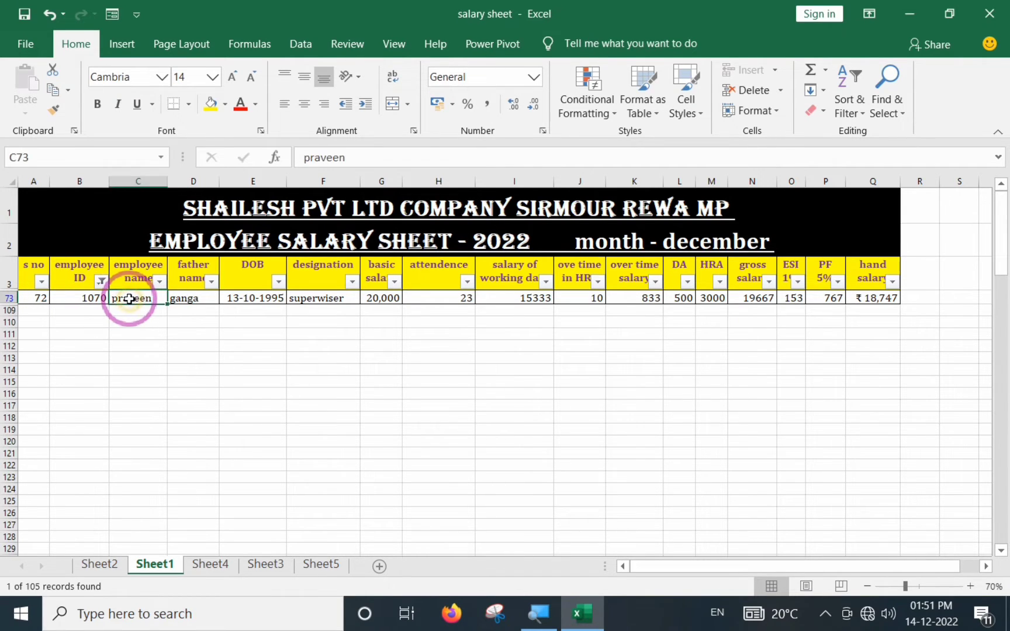
pyautogui.click(193, 303)
pyautogui.click(229, 298)
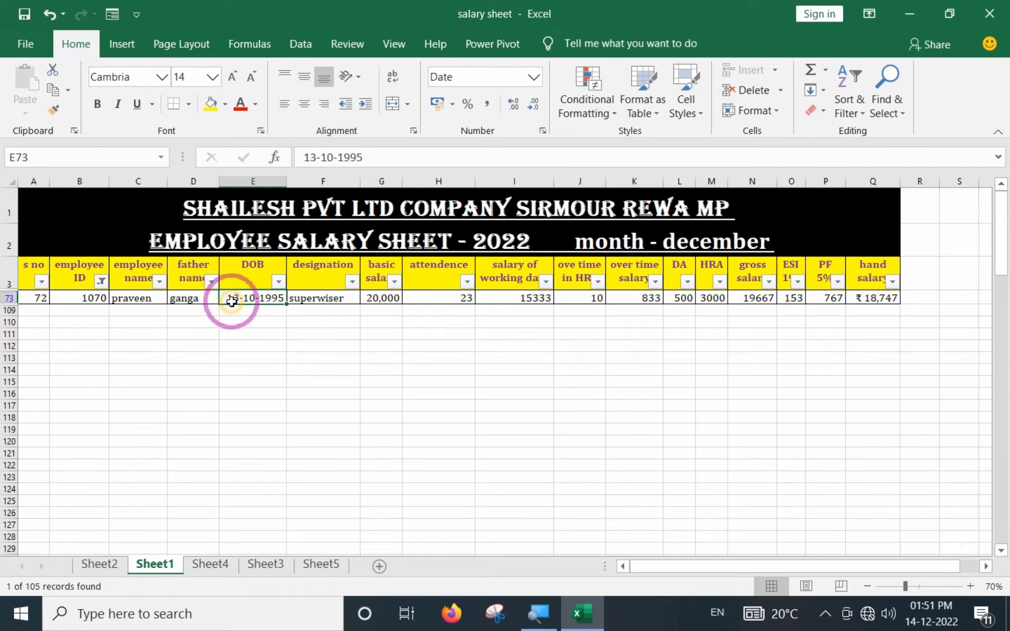
pyautogui.click(316, 300)
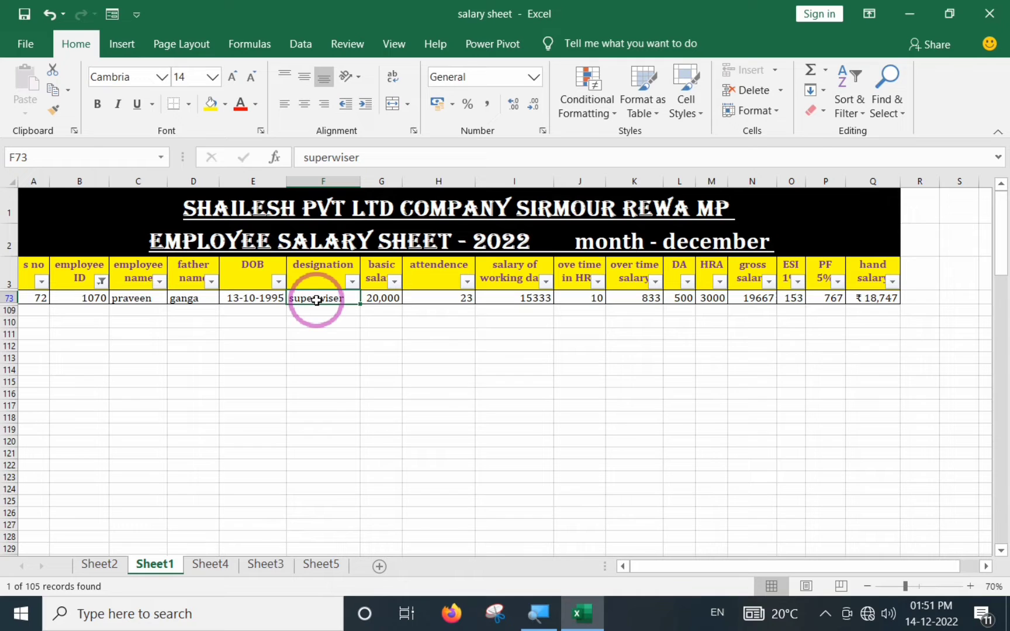
pyautogui.click(397, 299)
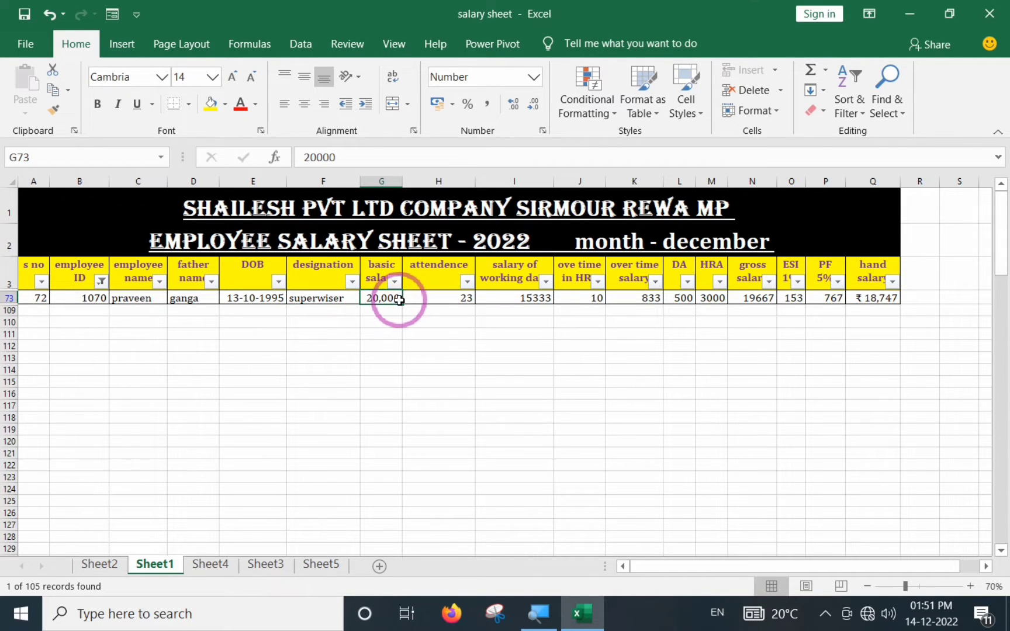
pyautogui.click(433, 298)
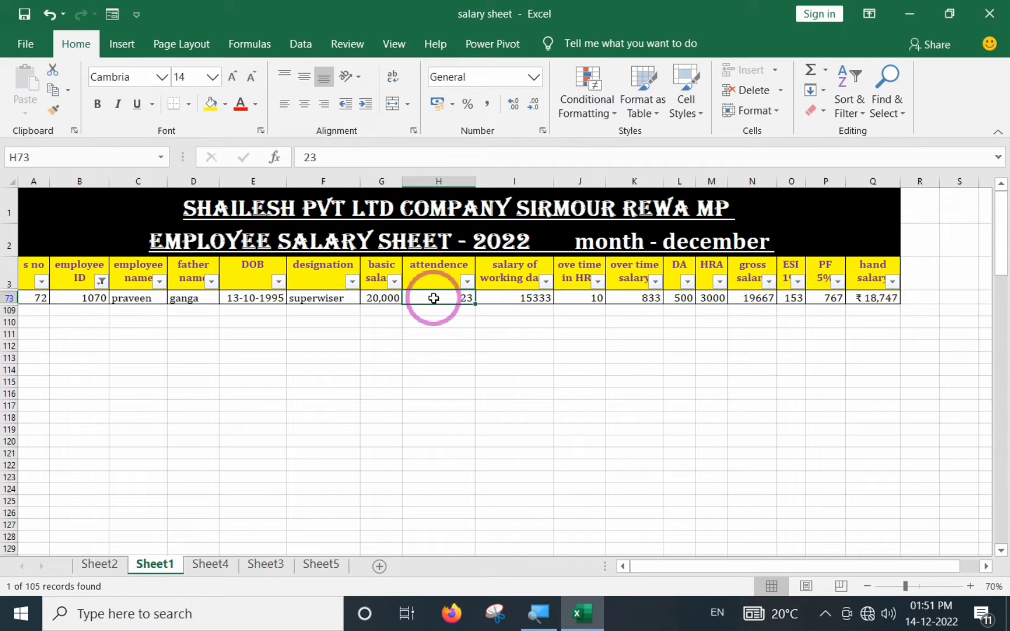
pyautogui.click(515, 307)
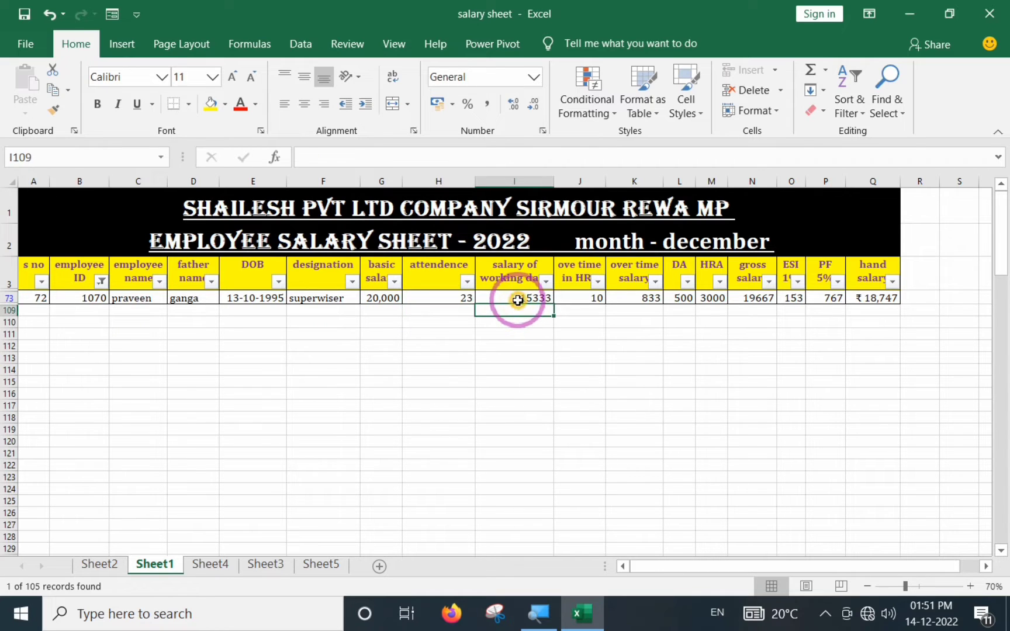
pyautogui.click(517, 298)
pyautogui.click(457, 297)
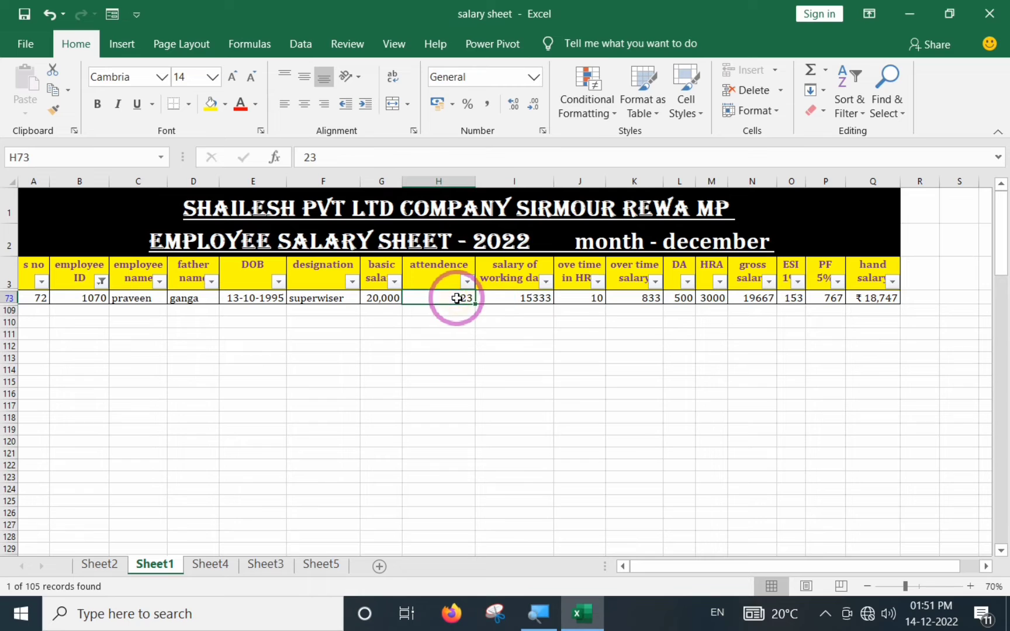
pyautogui.click(532, 298)
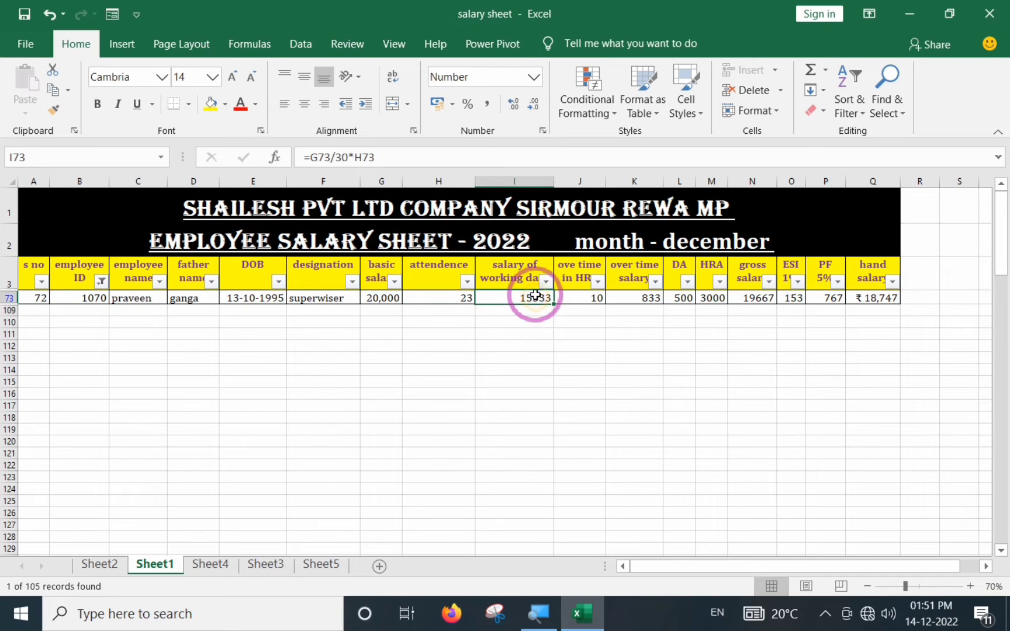
# - Examine the filtered employee's overtime hours and salary, DA, HRA, ESI and PF deductions, and hand salary
pyautogui.click(584, 301)
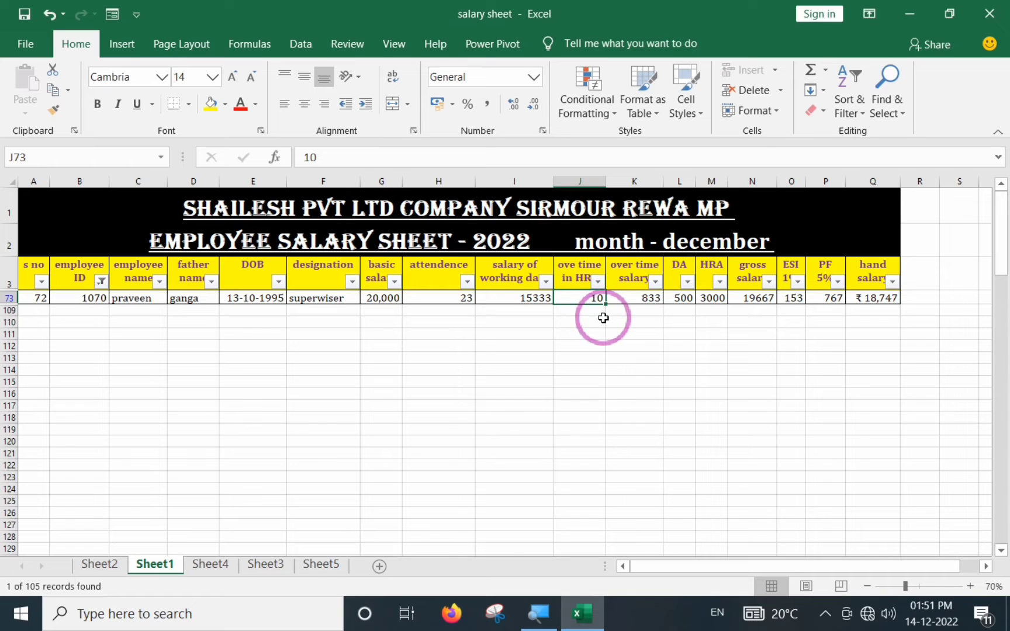
pyautogui.click(628, 298)
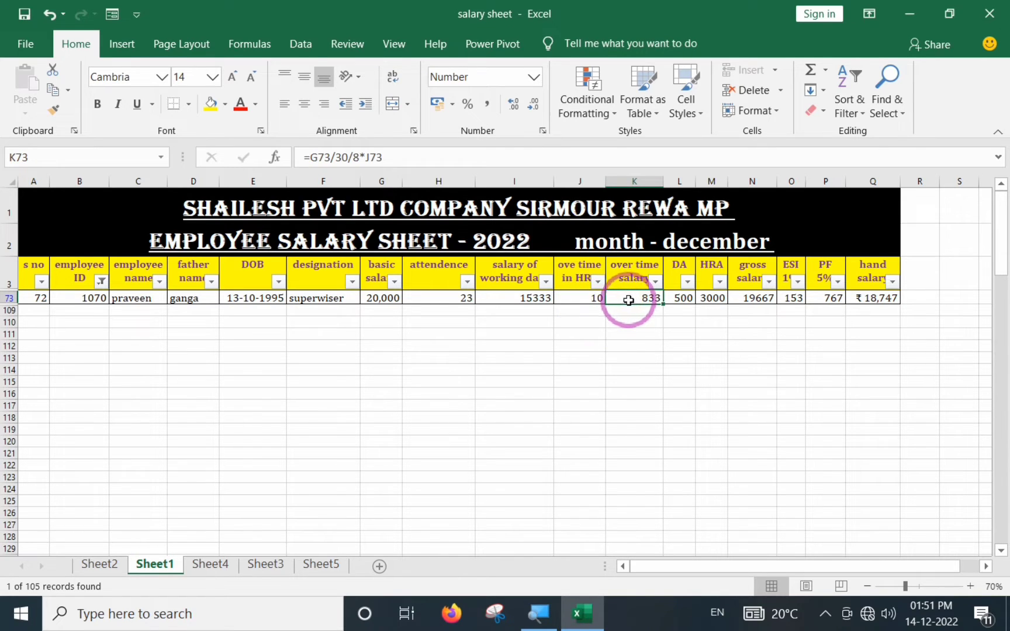
pyautogui.click(681, 299)
pyautogui.click(712, 299)
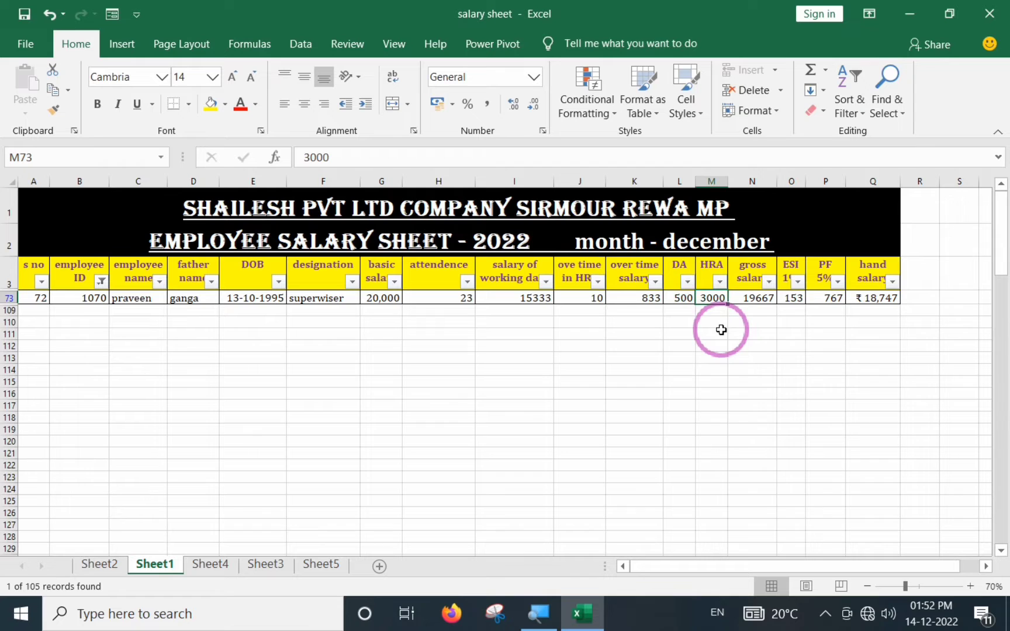
pyautogui.click(788, 299)
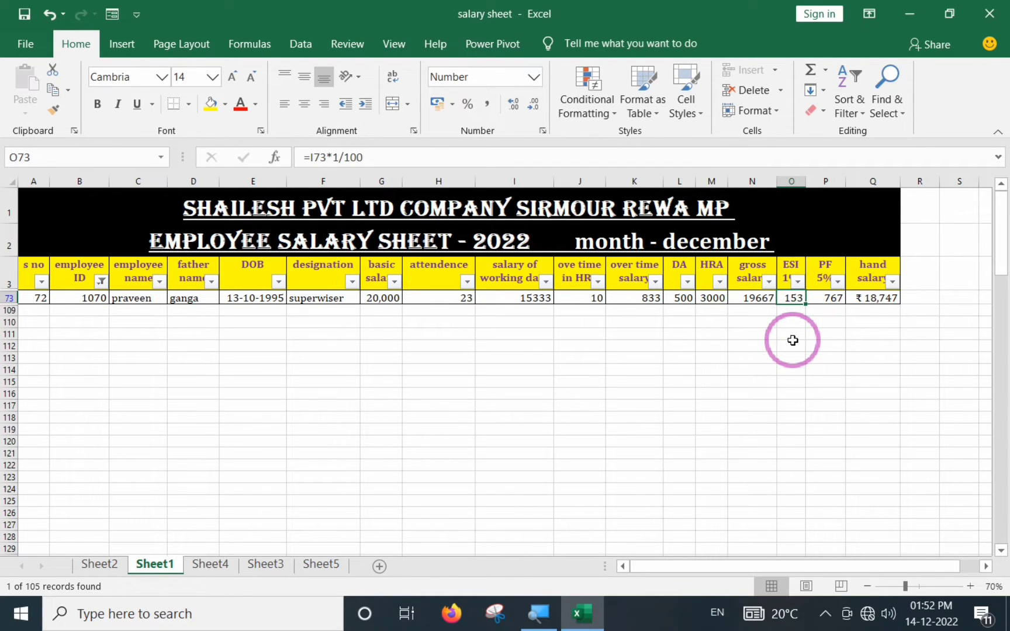
pyautogui.click(834, 298)
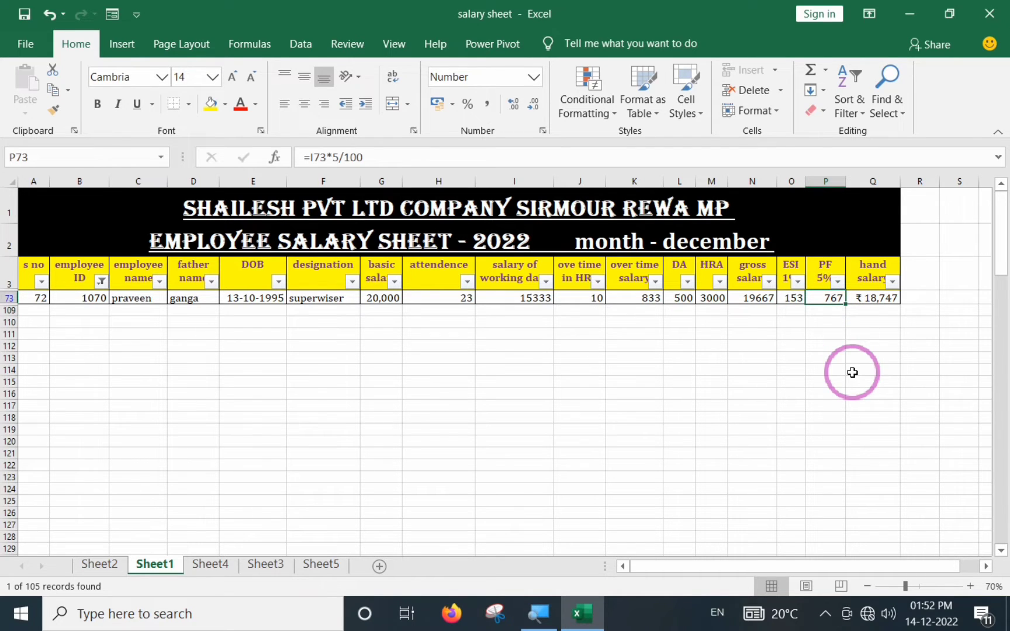
pyautogui.click(873, 298)
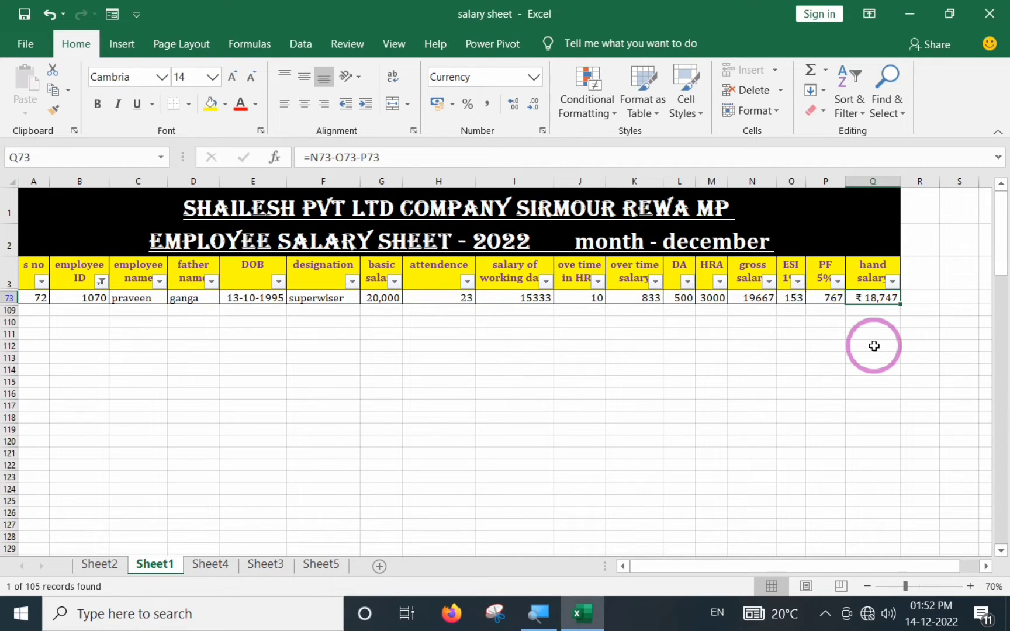
# - Clear the employee ID filter and filter the employee name column by searching for the first name of the employee with serial number 3
pyautogui.click(102, 282)
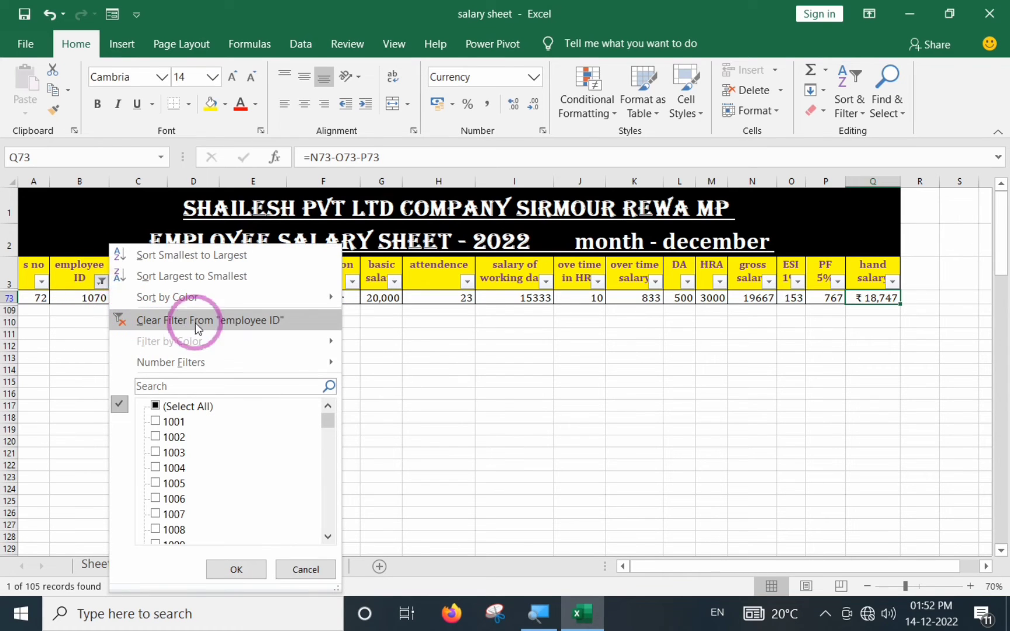
pyautogui.click(271, 322)
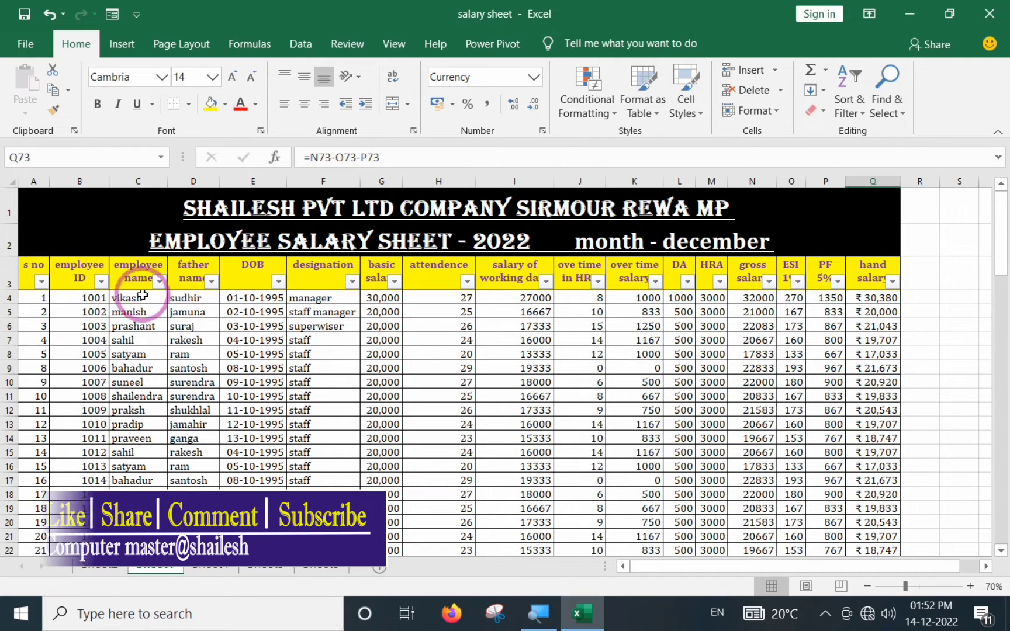
pyautogui.click(159, 283)
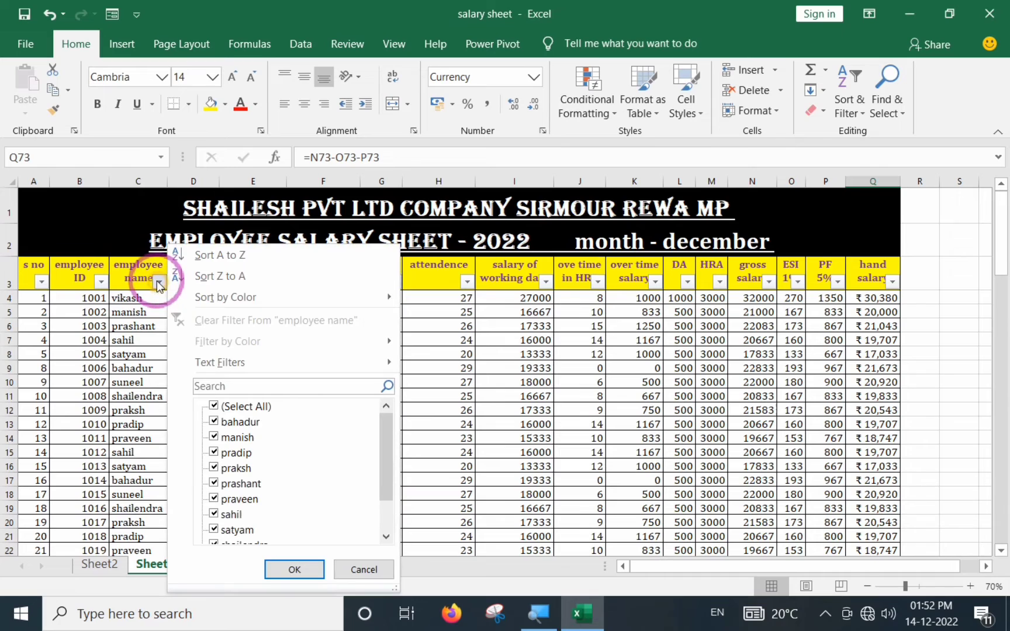
pyautogui.click(231, 387)
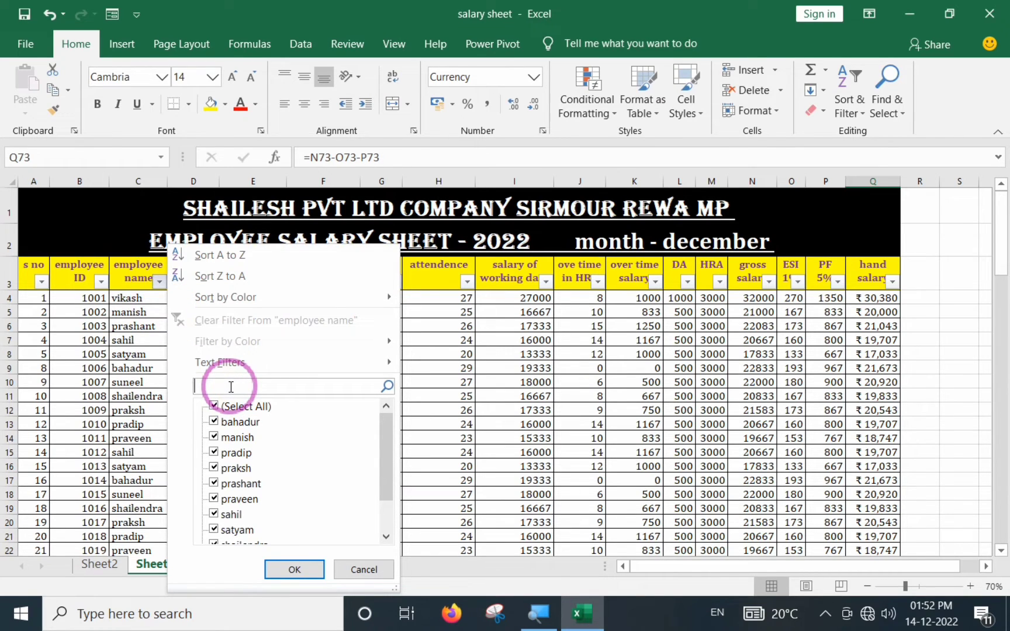
pyautogui.write('or')
pyautogui.press('BackSpace')
pyautogui.press('BackSpace')
pyautogui.write('prashant')
pyautogui.press('Return')
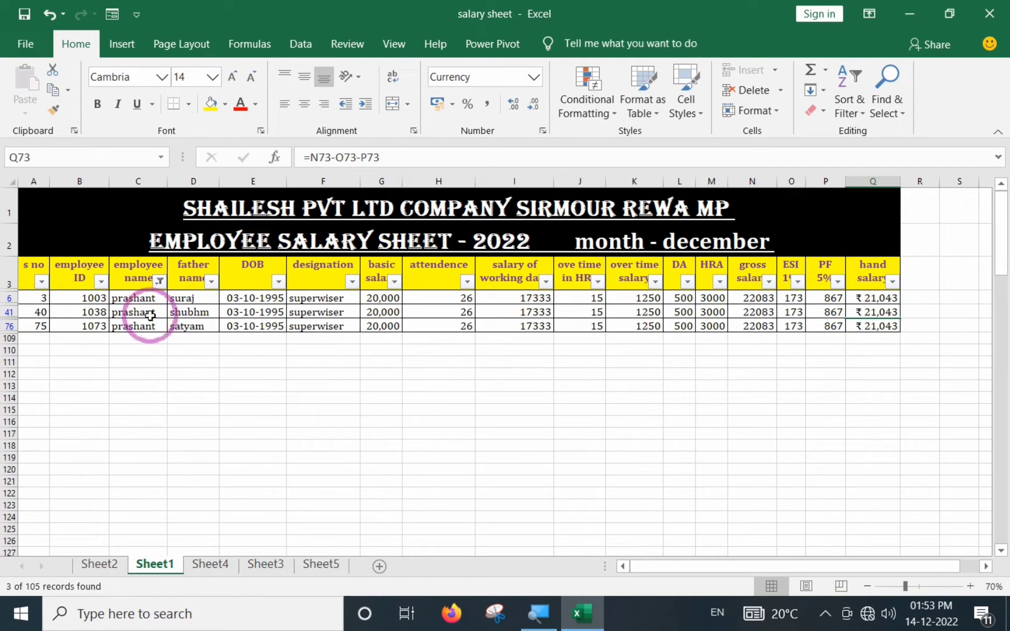
# - Compare the matching employees' names and father names, and examine the ID, basic salary and hand salary in the serial number 40 record
pyautogui.moveTo(142, 297); pyautogui.dragTo(146, 328)
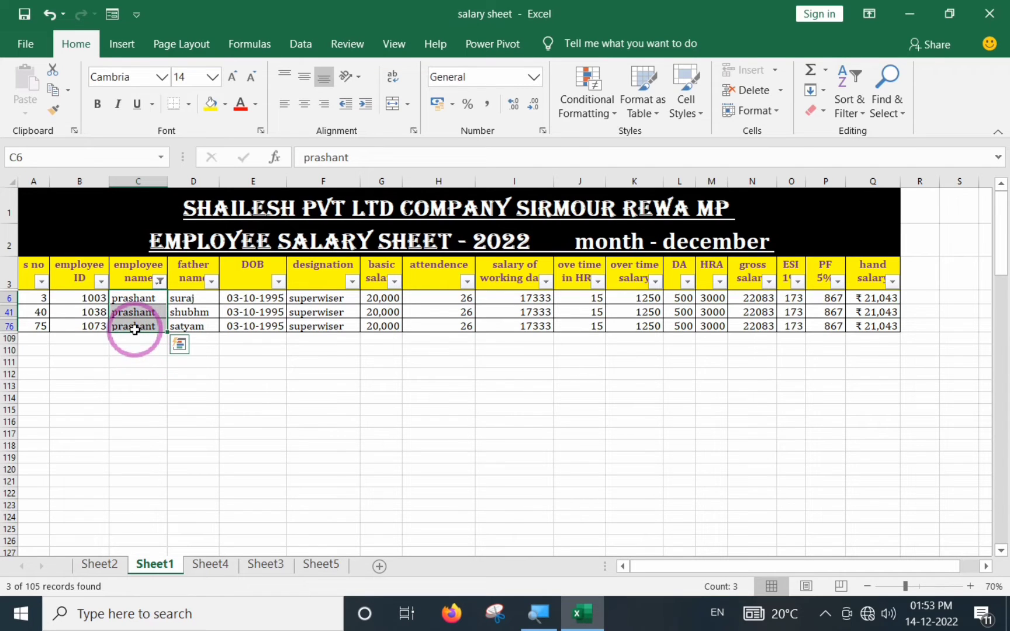
pyautogui.click(134, 298)
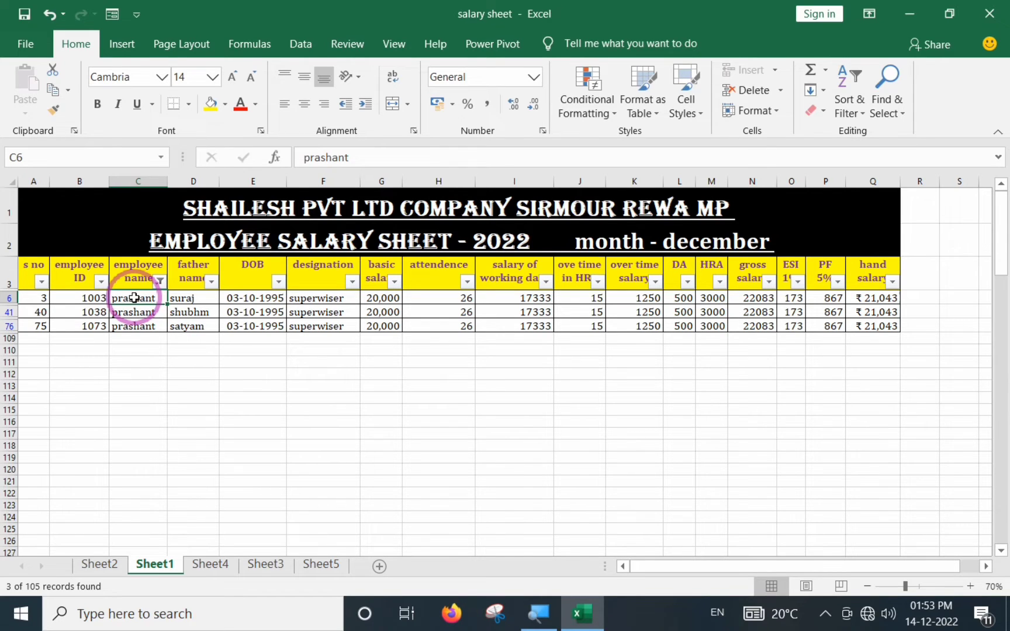
pyautogui.moveTo(203, 298); pyautogui.dragTo(210, 327)
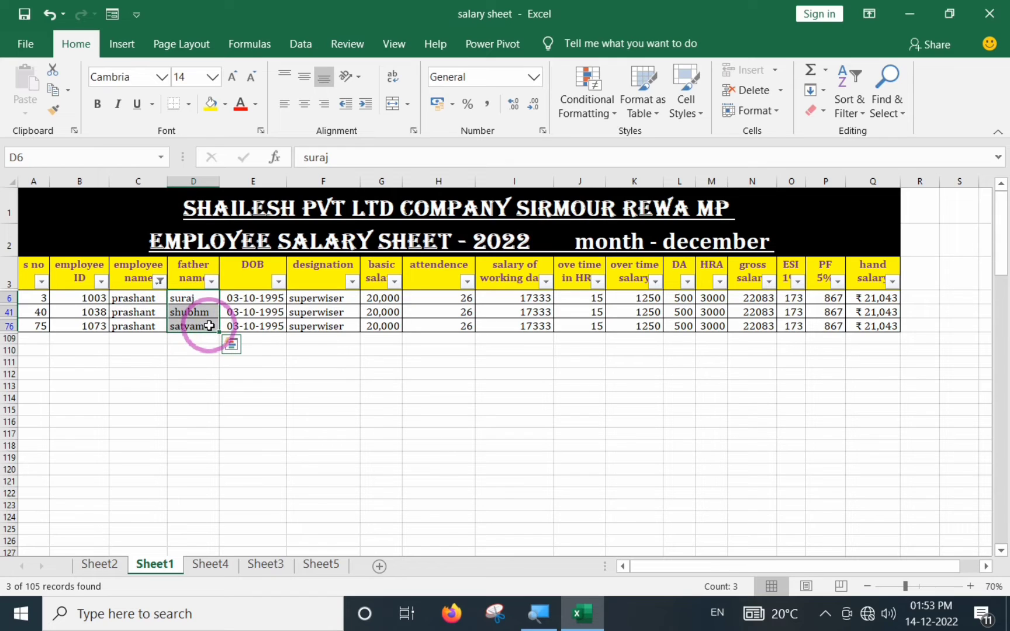
pyautogui.click(196, 312)
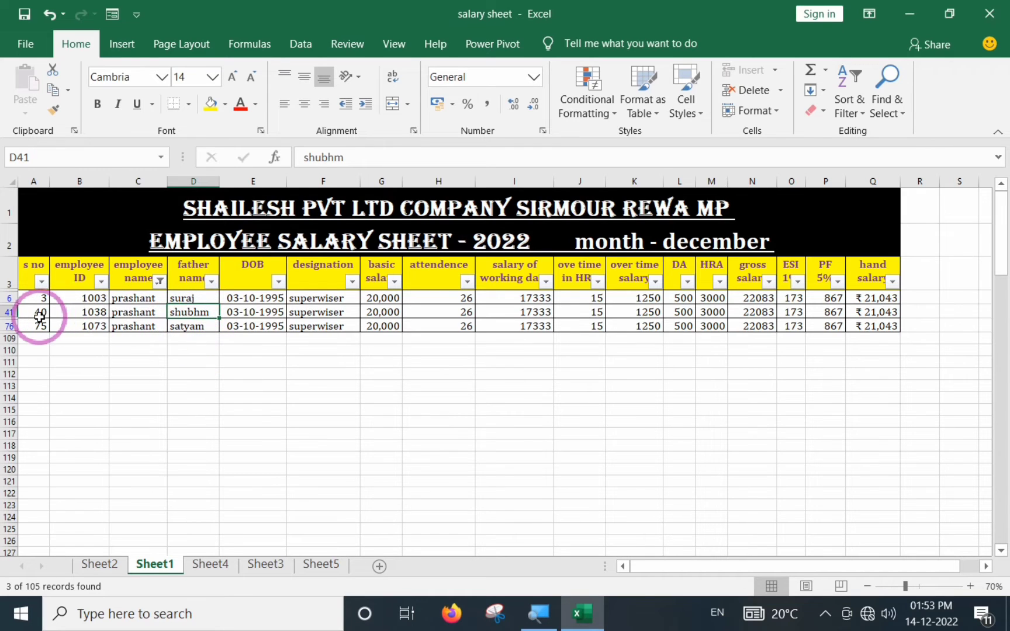
pyautogui.moveTo(40, 316); pyautogui.dragTo(90, 311)
pyautogui.click(100, 312)
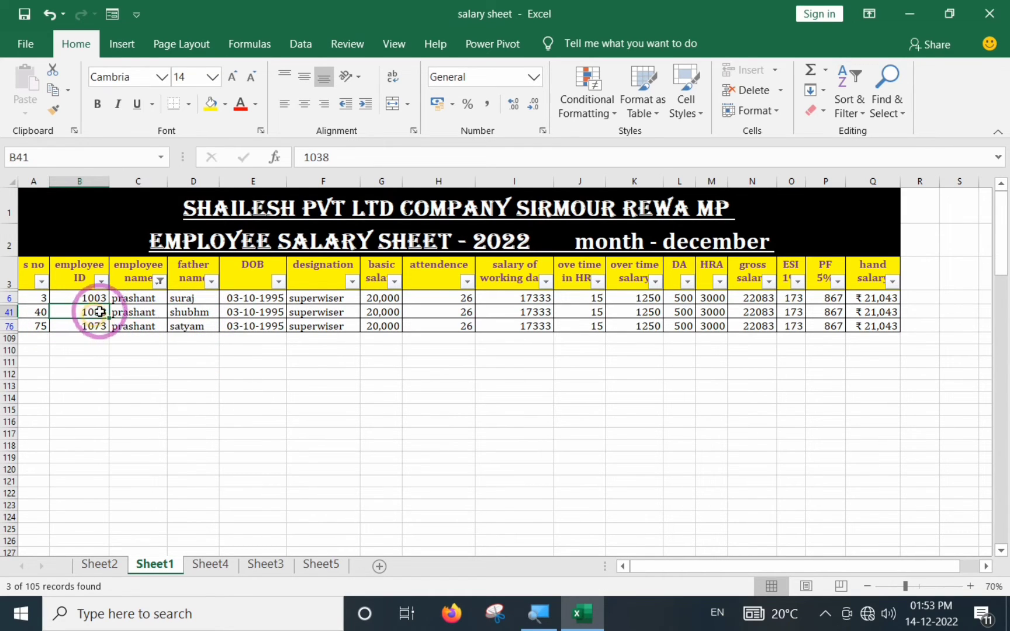
pyautogui.click(179, 311)
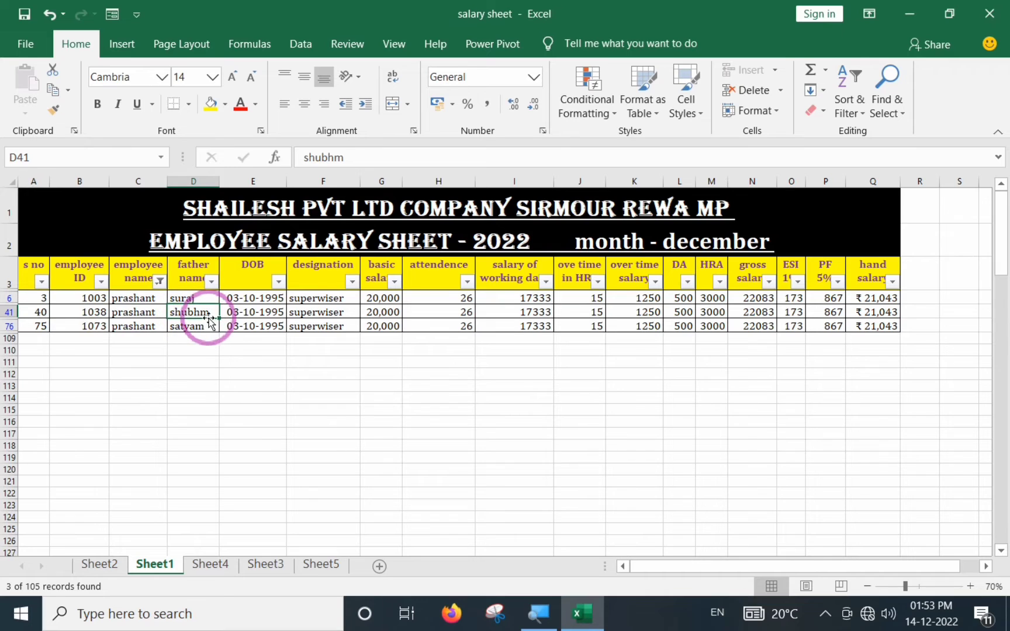
pyautogui.click(377, 314)
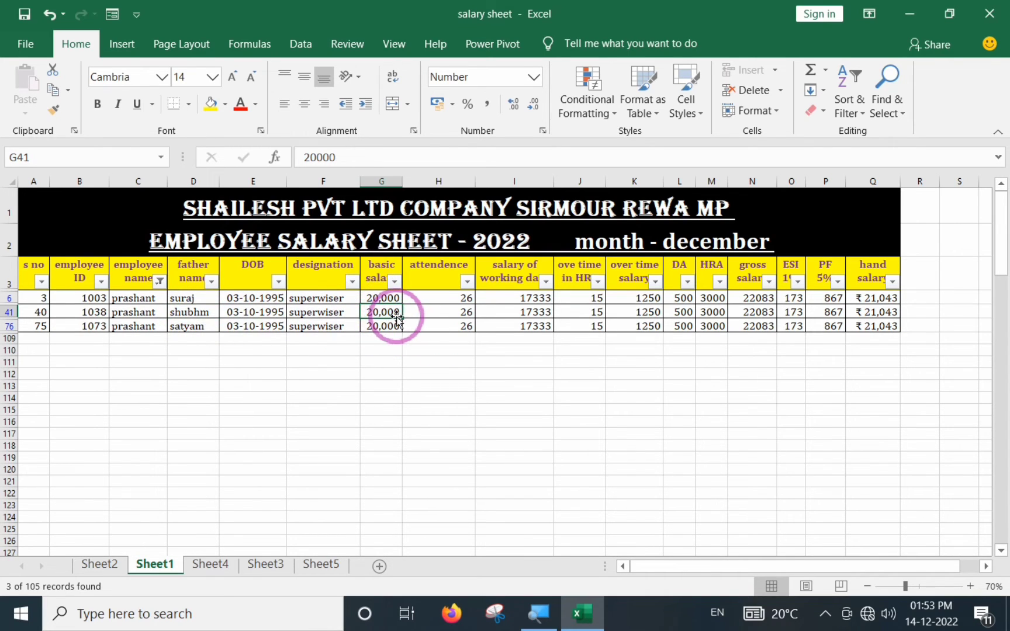
pyautogui.click(876, 313)
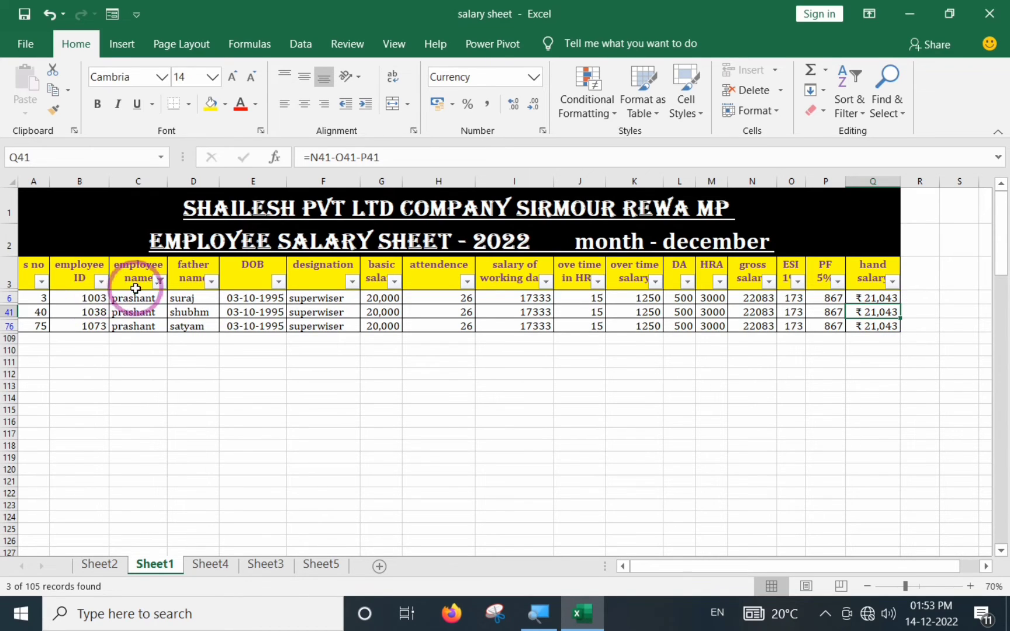
# - Clear the employee name filter and remove the filters from the whole header row, from s no to hand salary
pyautogui.click(159, 282)
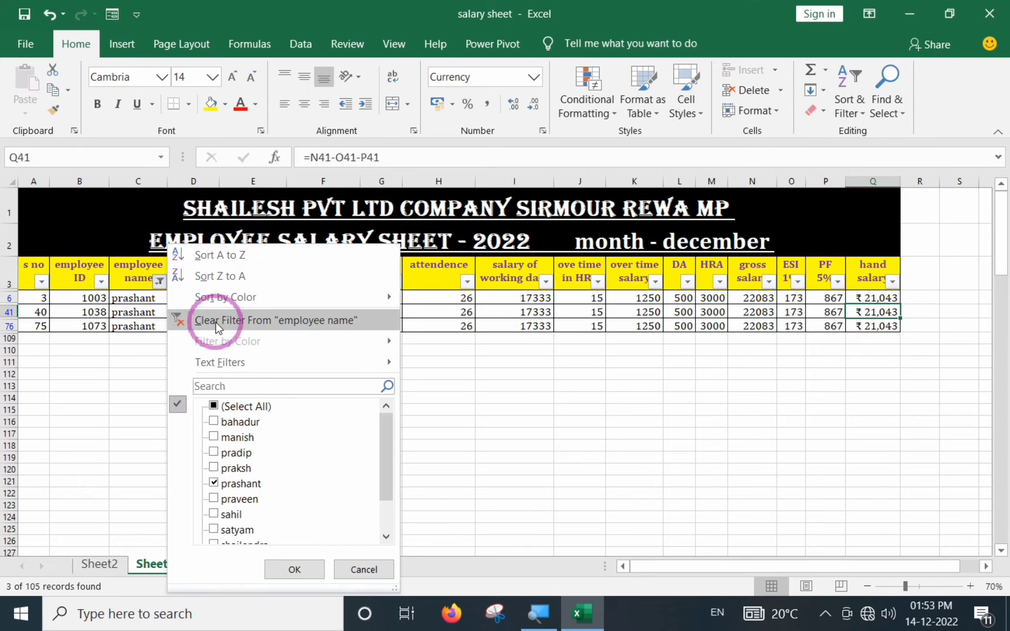
pyautogui.click(272, 322)
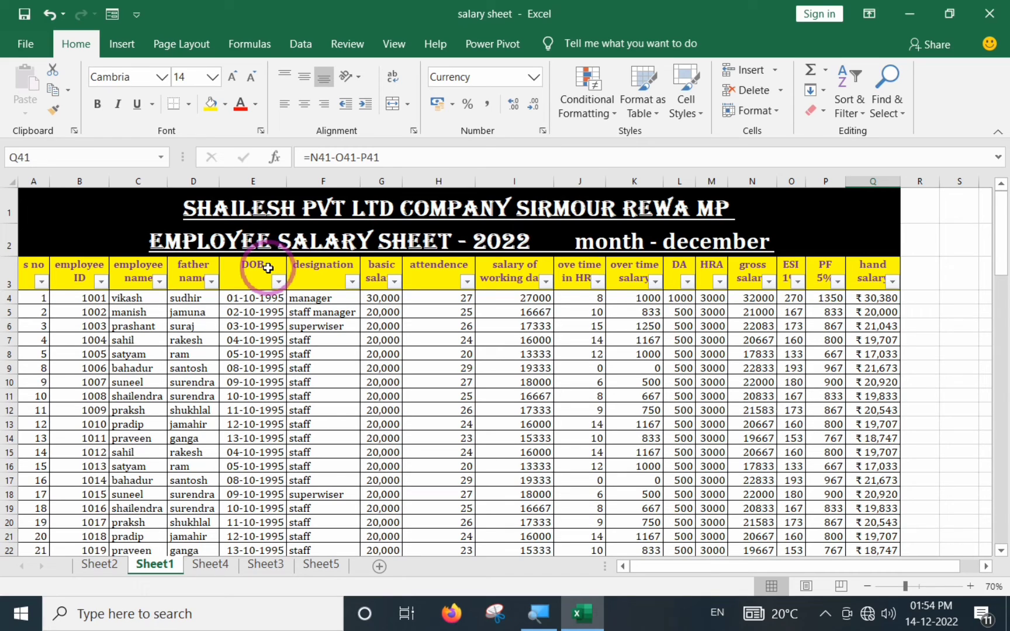
pyautogui.click(233, 355)
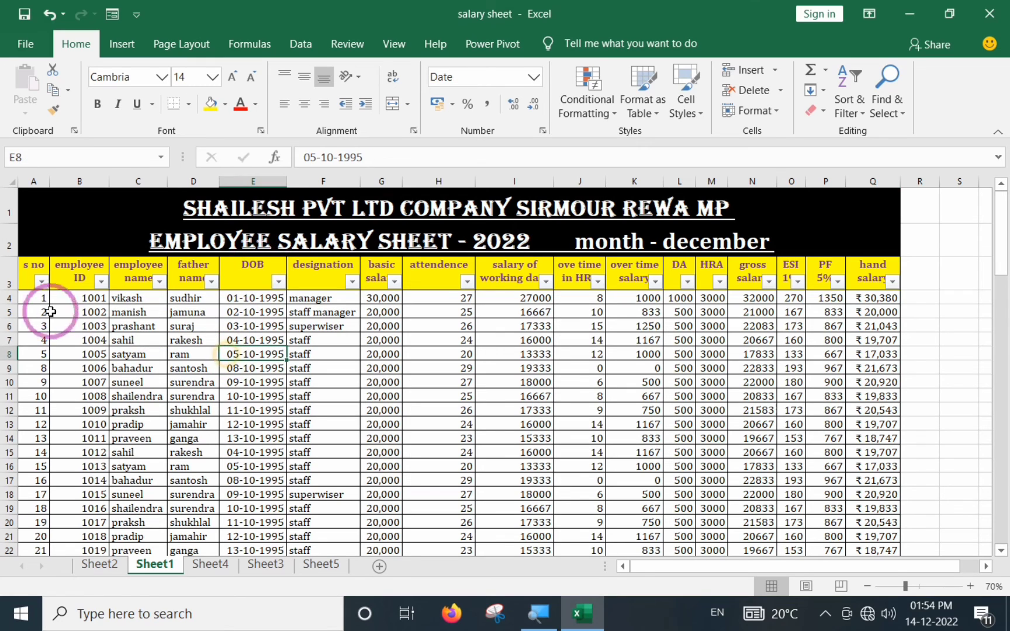
pyautogui.moveTo(31, 271); pyautogui.dragTo(894, 275)
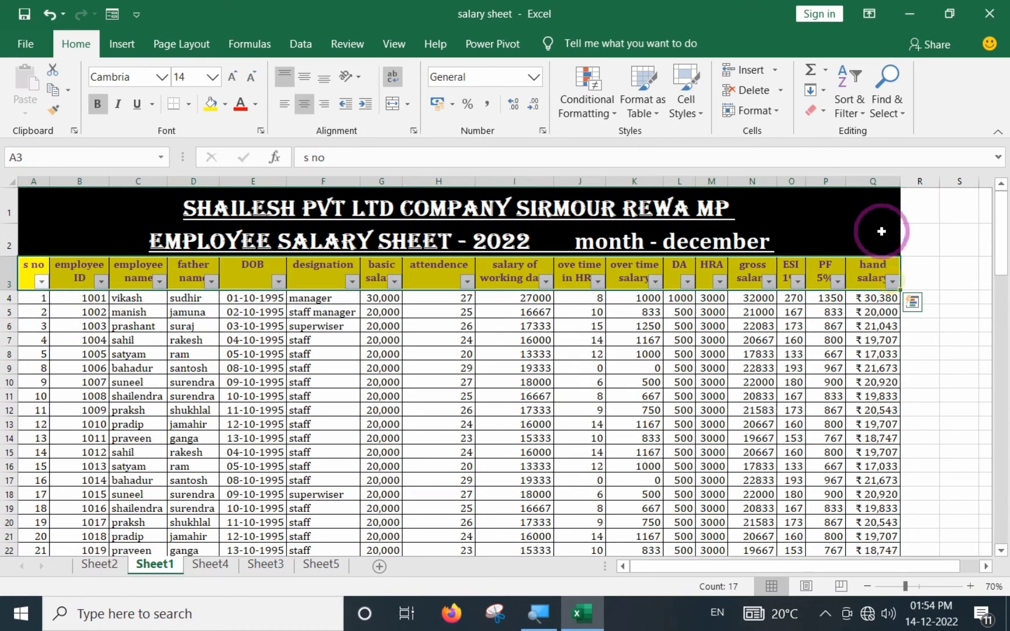
pyautogui.click(856, 113)
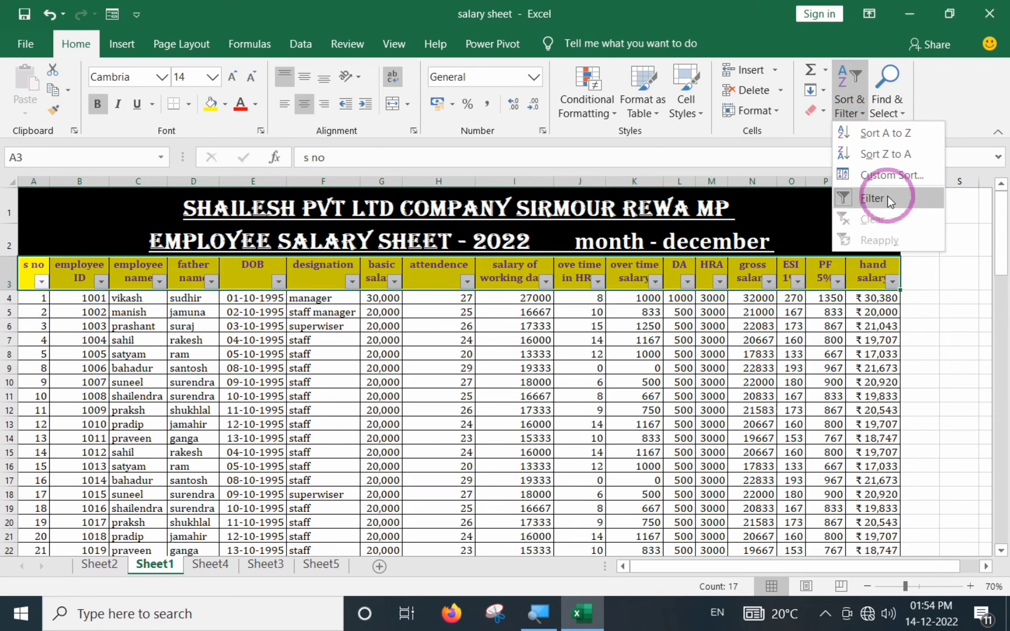
pyautogui.click(887, 197)
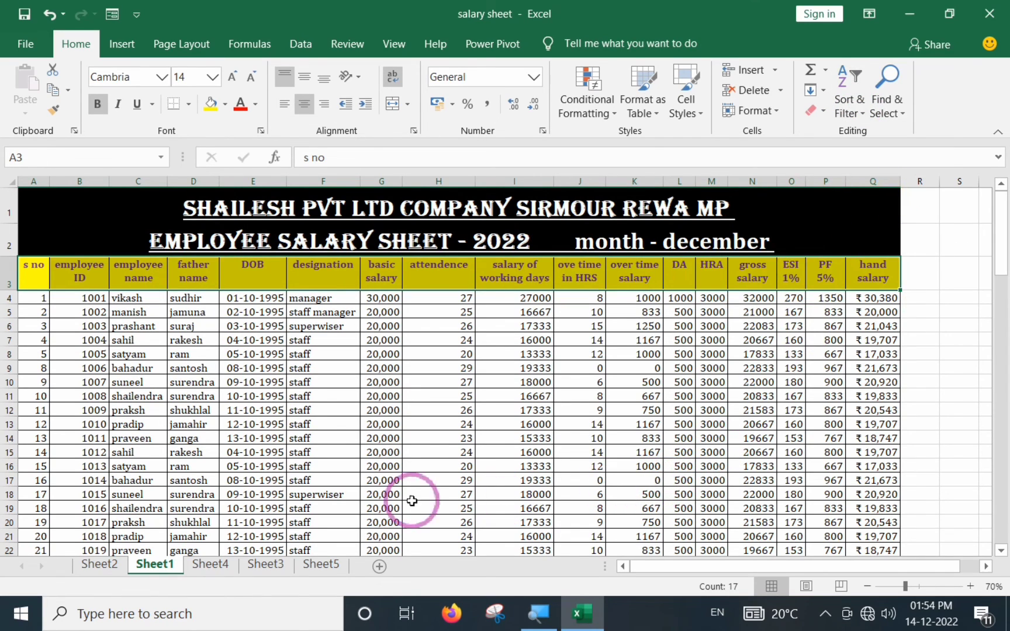
pyautogui.click(159, 383)
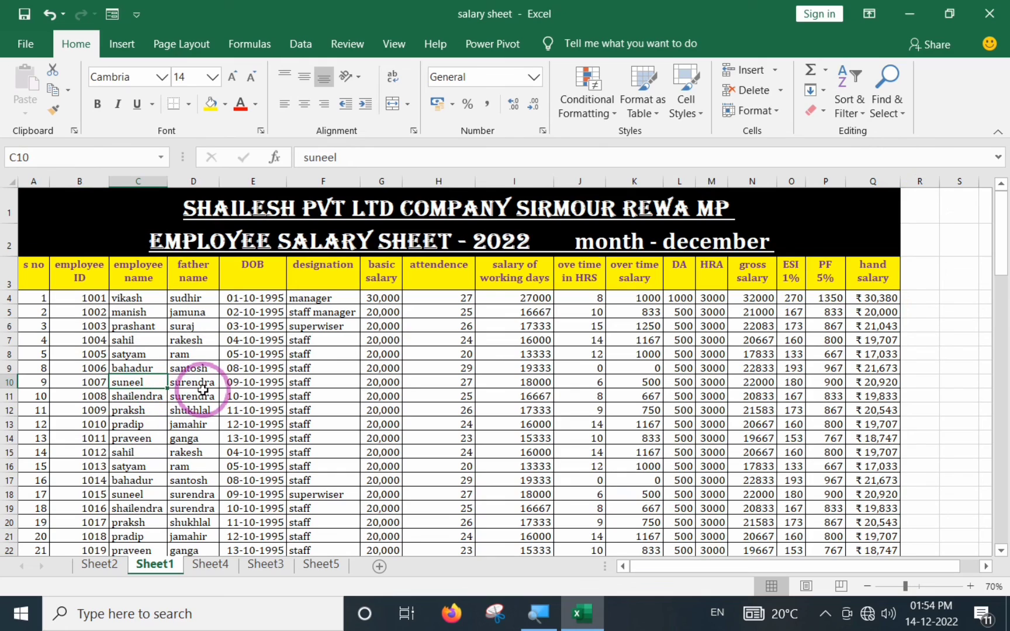